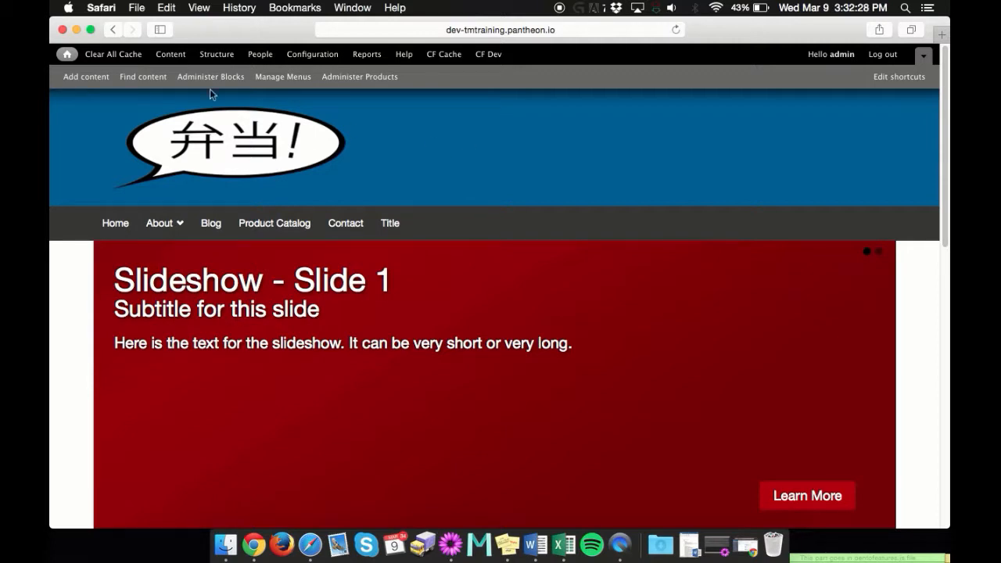
- Start creating a new Testimonial content item
click(91, 79)
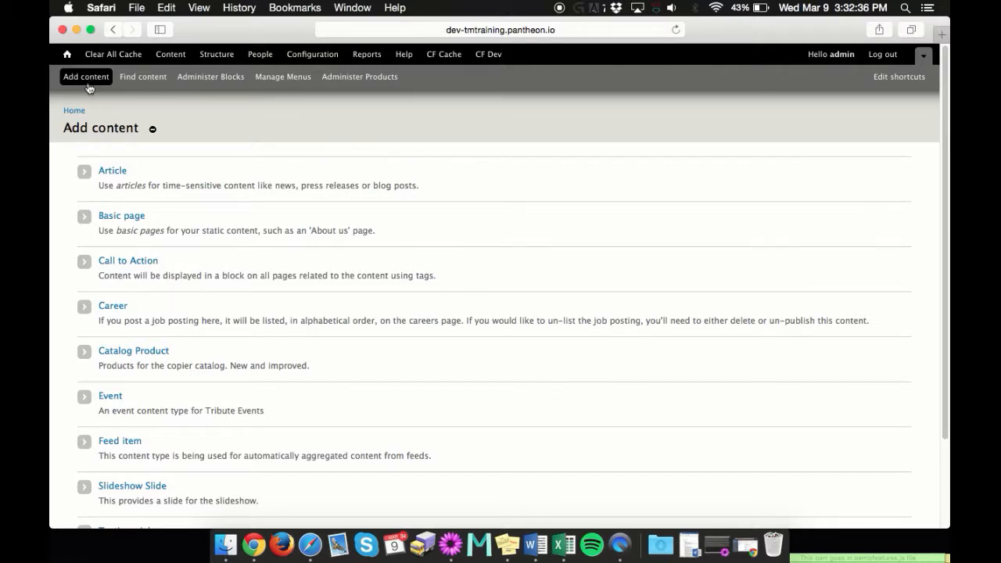
scroll(330, 101, down, 2)
scroll(330, 99, down, 2)
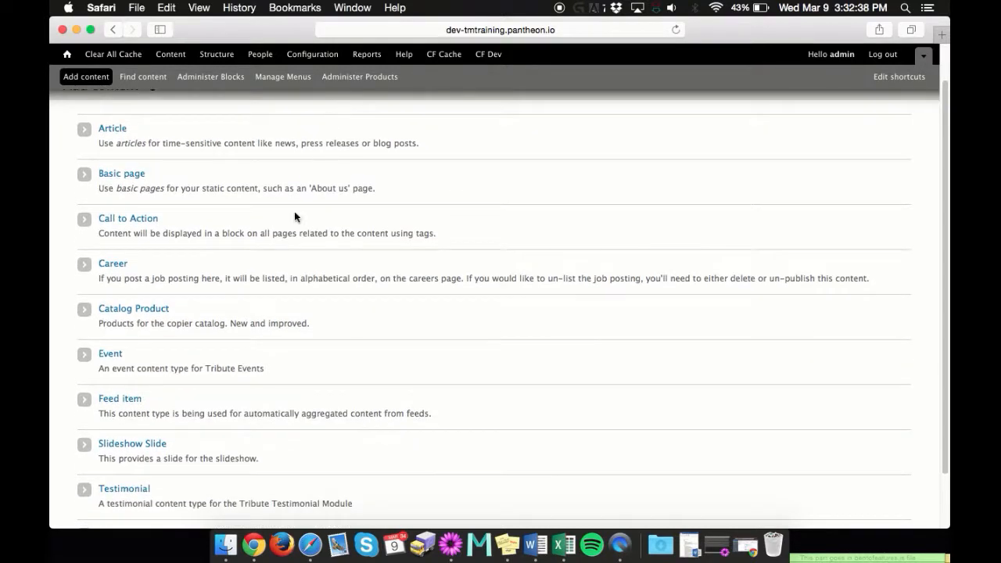
click(136, 496)
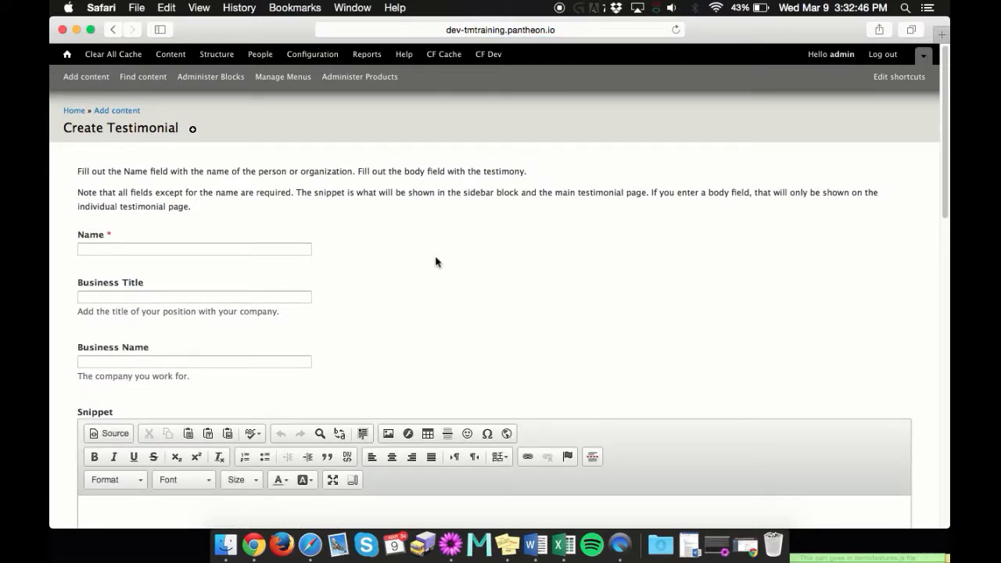
- Enter the person's name in the testimonial's required Name field
key(Tab)
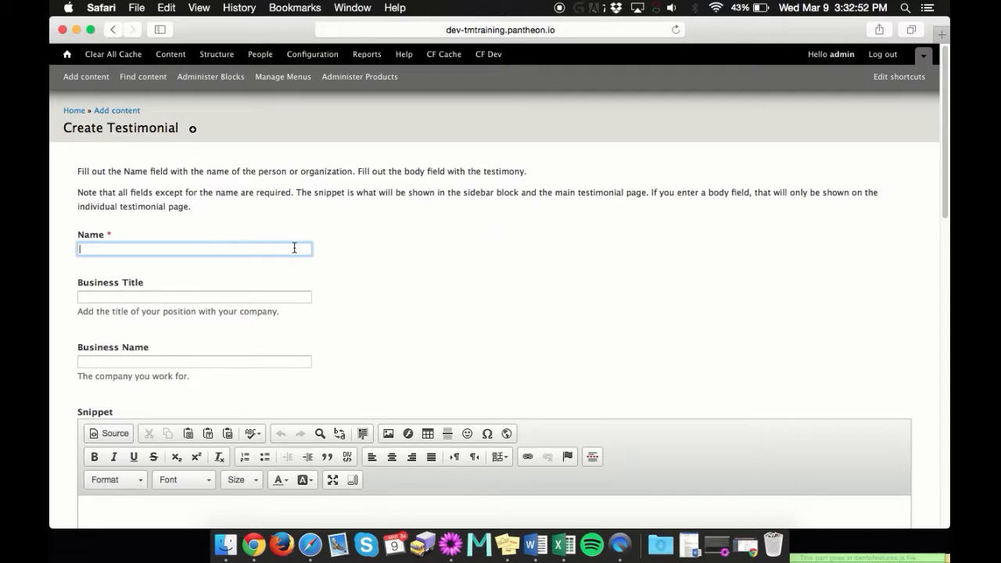
text(Mr)
key(BackSpace)
key(BackSpace)
text(Business)
- Set the business title to "Business Man" and the business name to "Mr Business School of Business"
click(244, 295)
text(Bus)
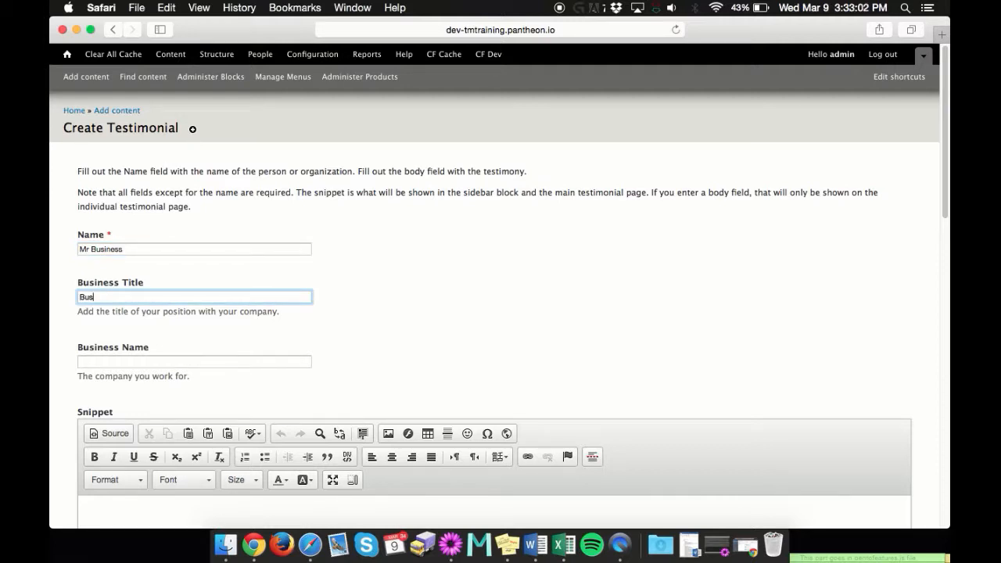
text(iness Man)
click(183, 362)
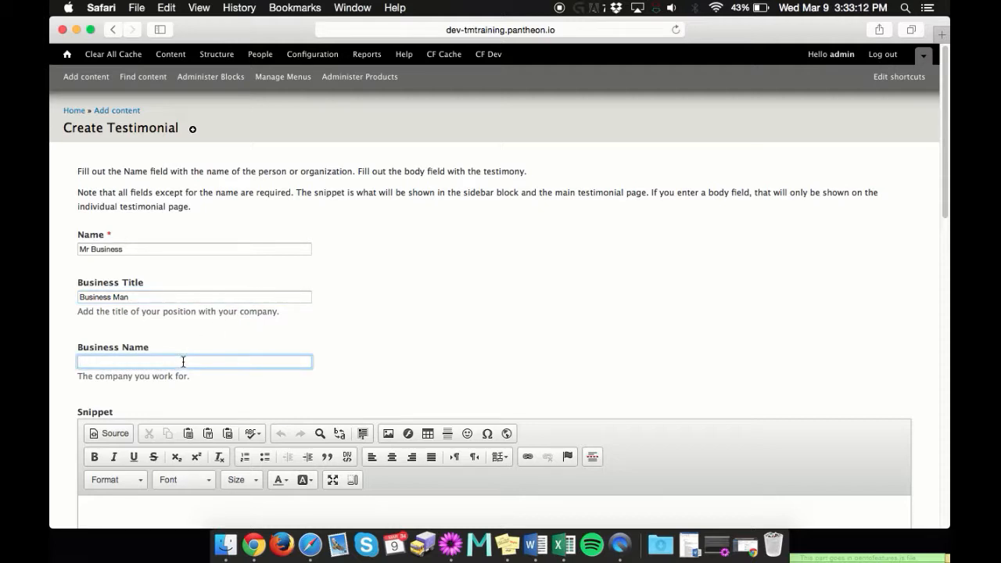
text(Mr Business School of Business)
click(389, 363)
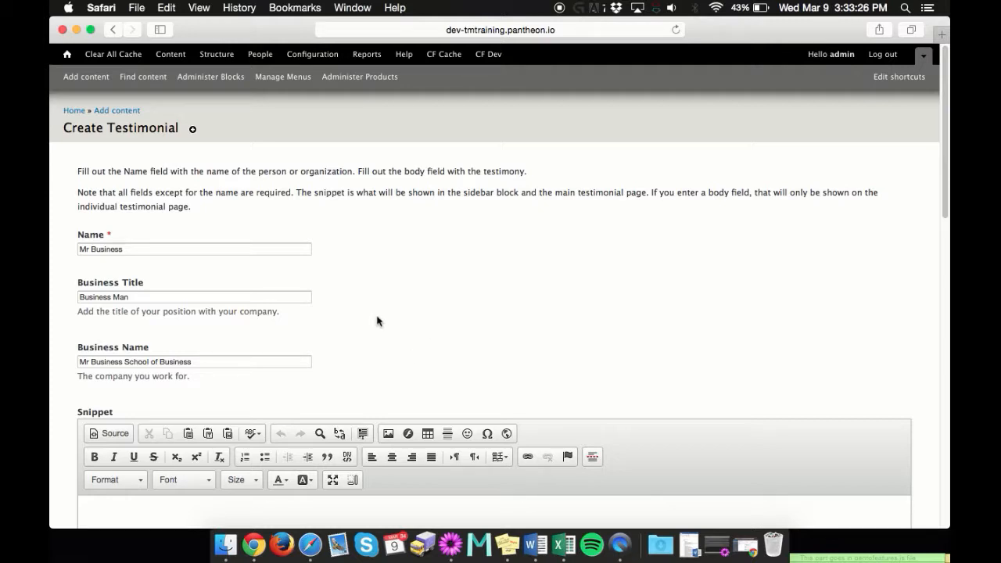
- Switch to TextMate and copy the first two lorem ipsum paragraphs for the testimonial's Snippet
scroll(380, 317, down, 2)
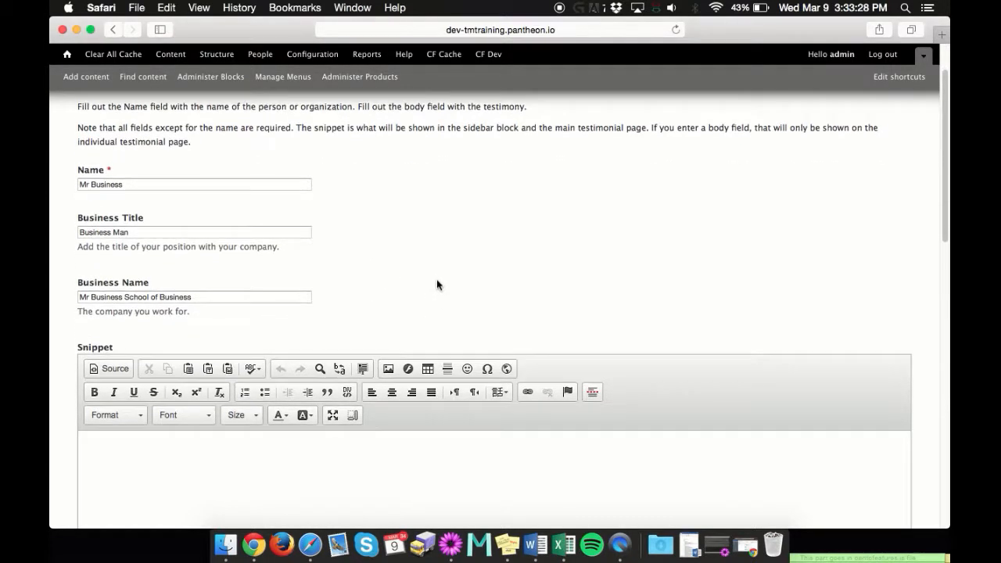
scroll(437, 284, down, 3)
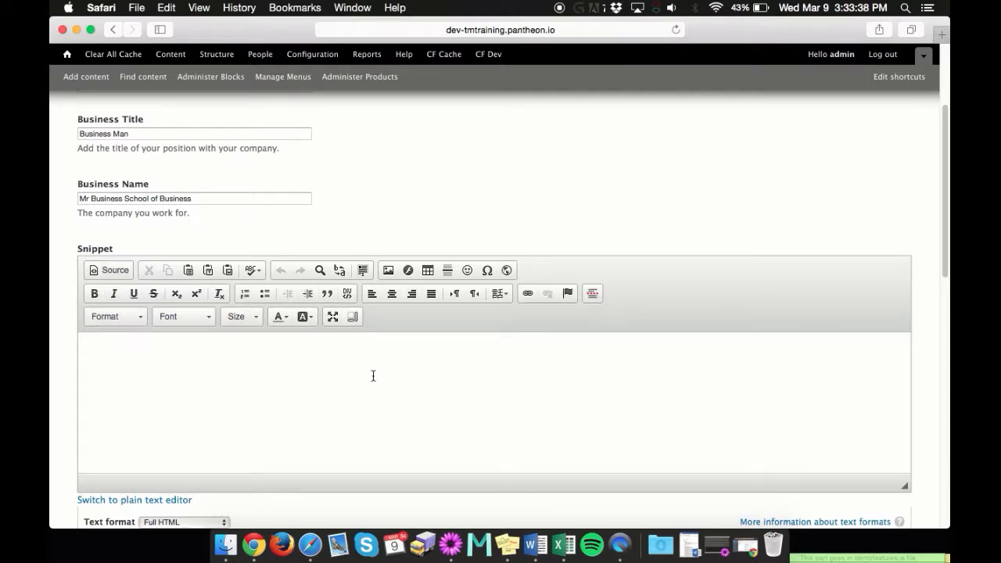
drag(75, 252, 113, 249)
click(250, 402)
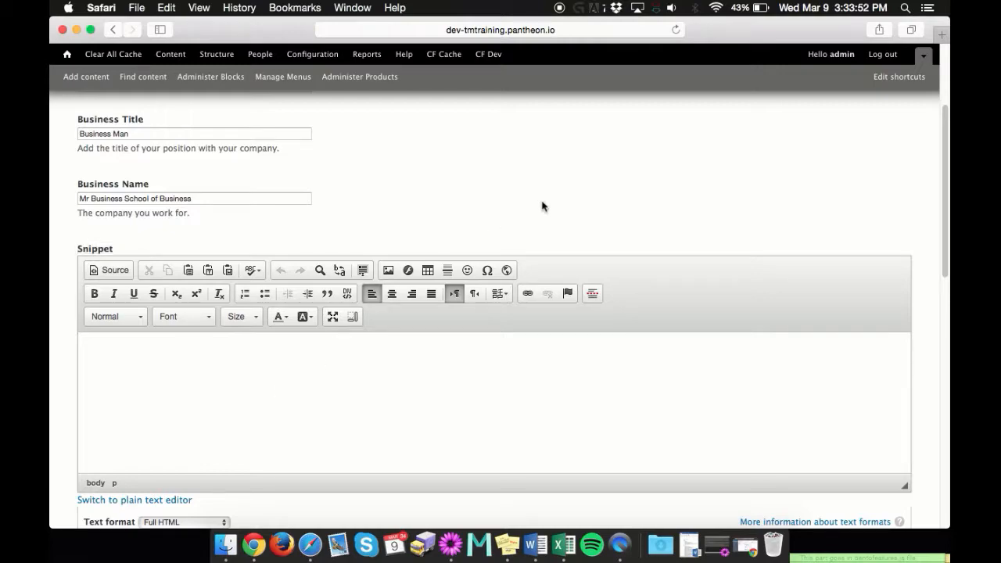
click(718, 547)
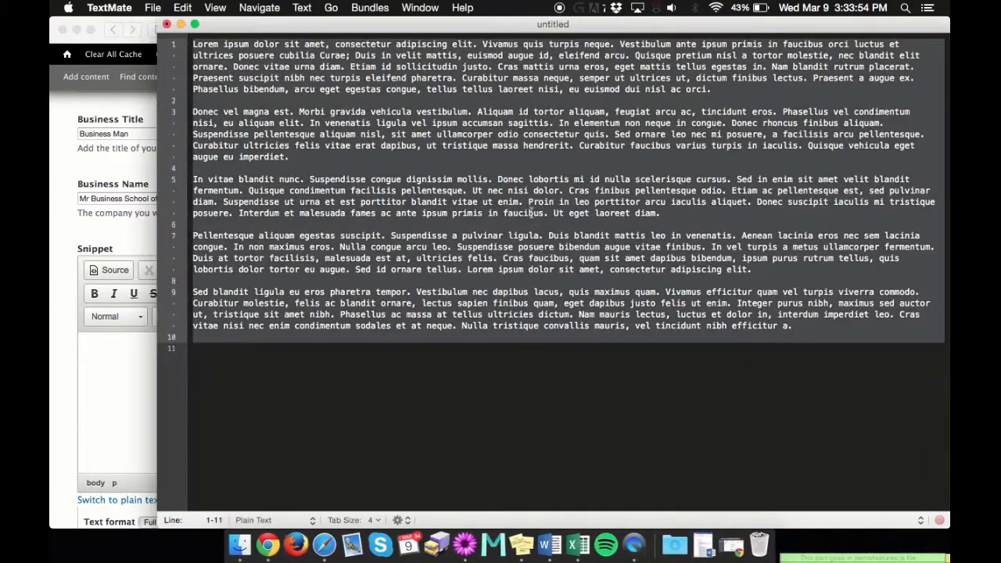
click(556, 397)
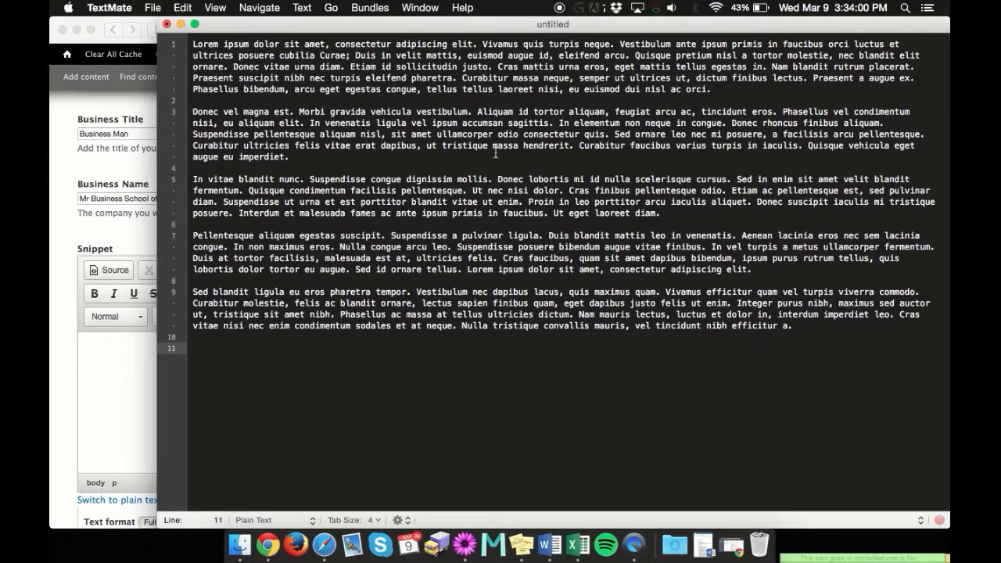
drag(191, 45, 318, 156)
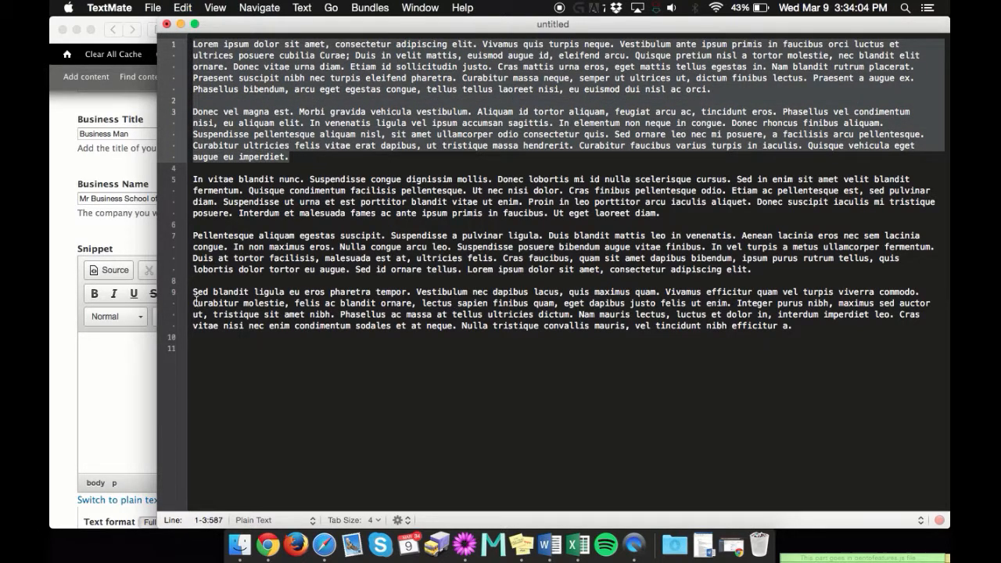
- Switch back to Safari and paste the two copied paragraphs into the Snippet field as plain text
click(120, 376)
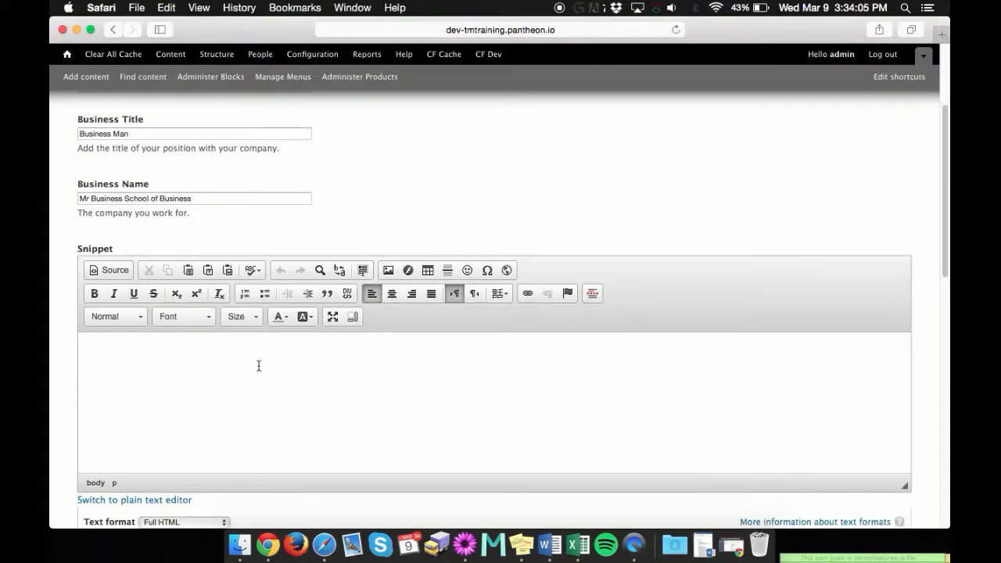
click(209, 270)
key(super+v)
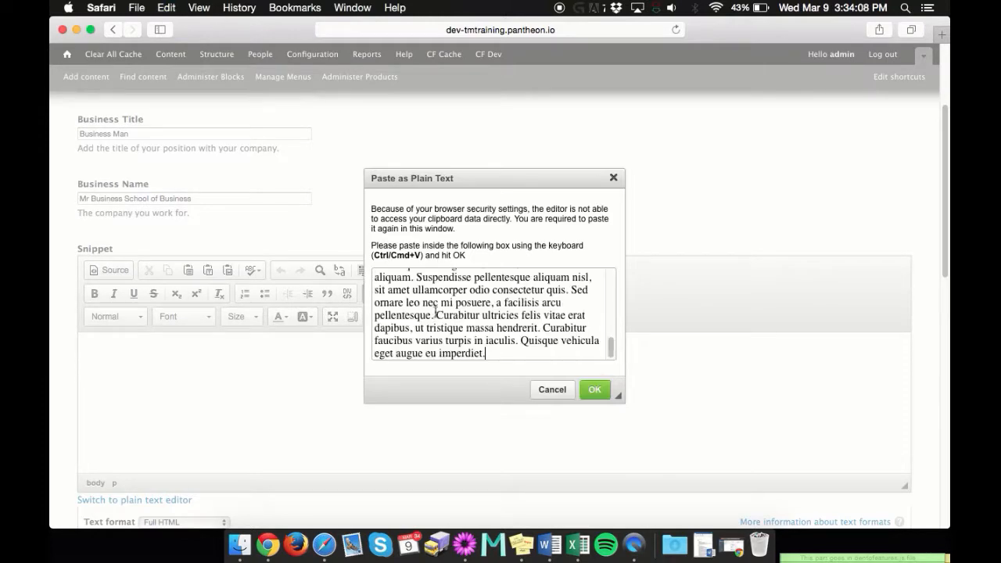
click(592, 389)
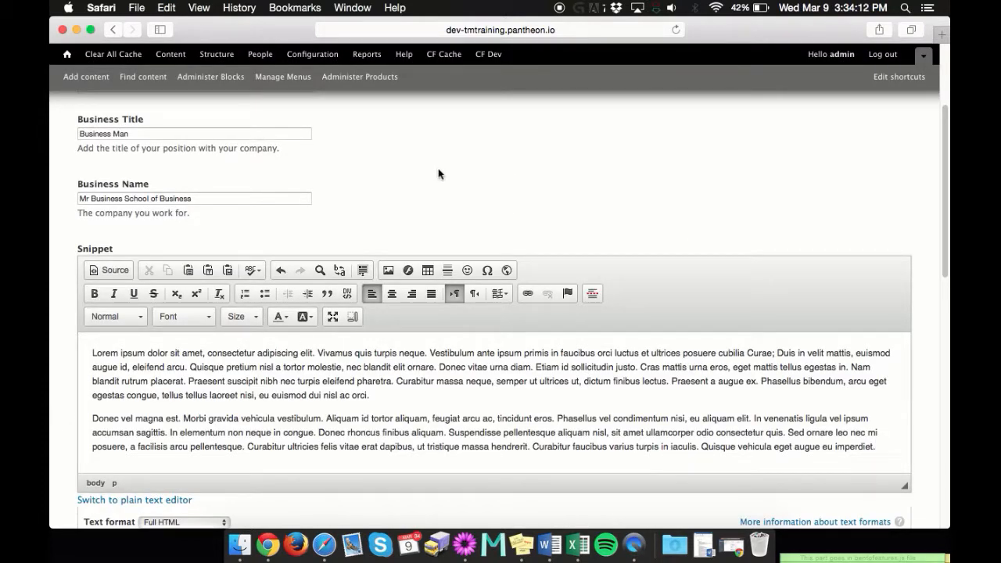
- Switch to TextMate and copy all five lorem ipsum paragraphs for the testimonial's Body
scroll(447, 178, down, 4)
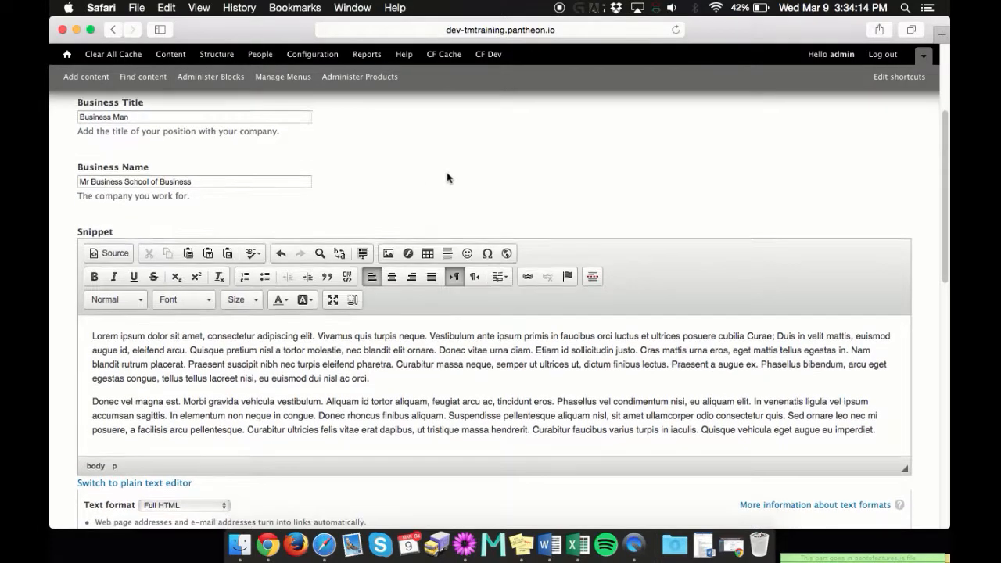
scroll(448, 178, down, 6)
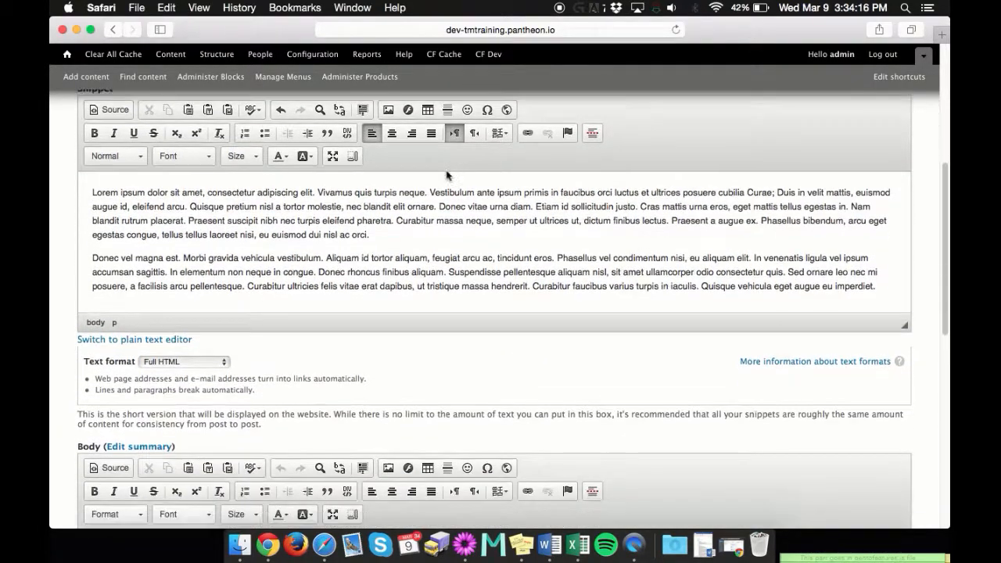
scroll(448, 175, down, 8)
scroll(447, 175, down, 7)
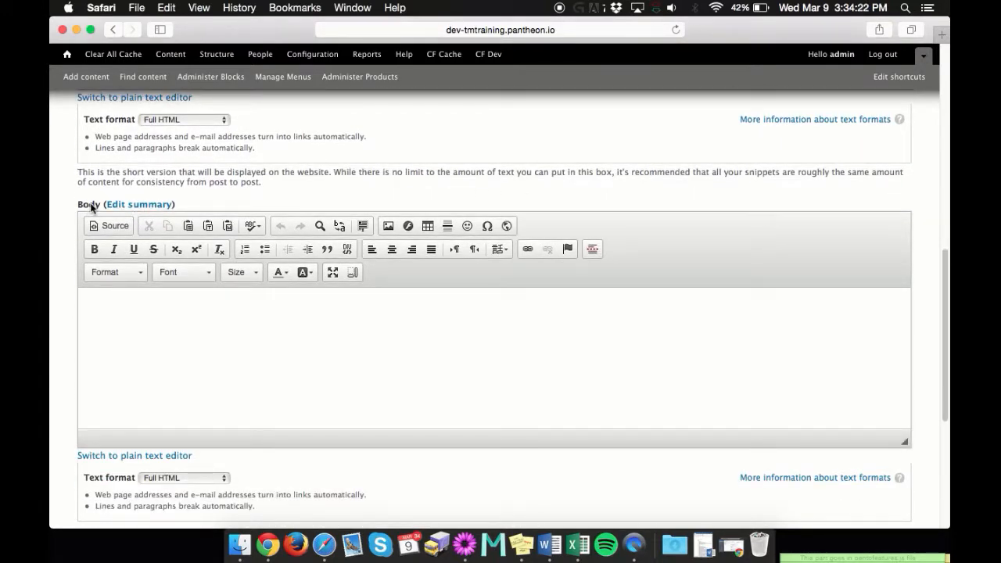
click(365, 320)
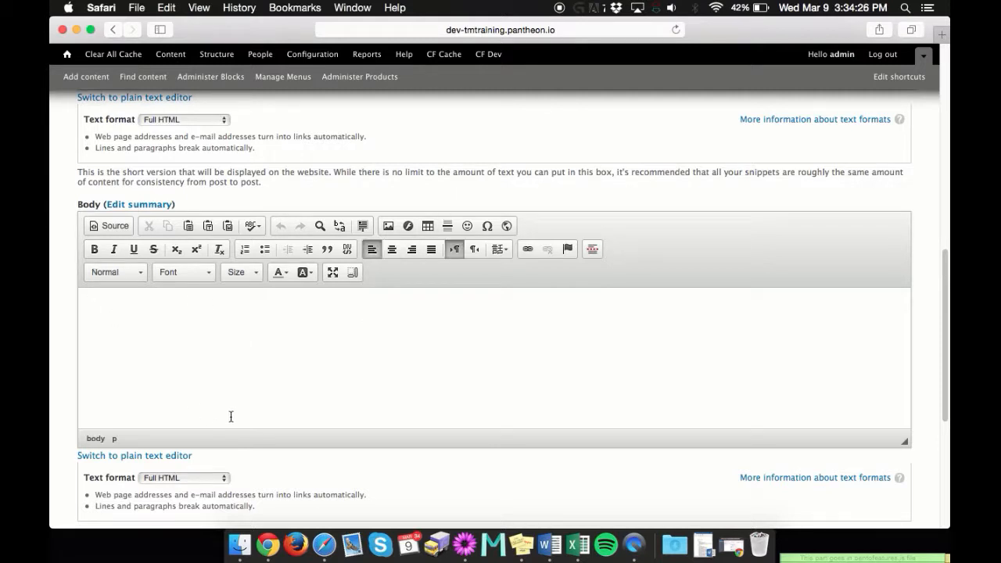
click(468, 545)
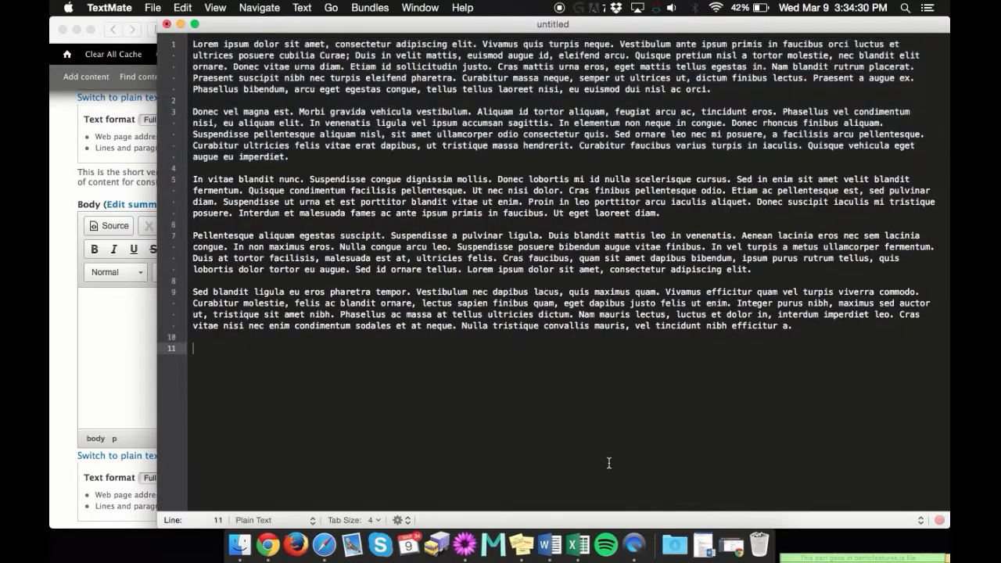
drag(192, 41, 767, 340)
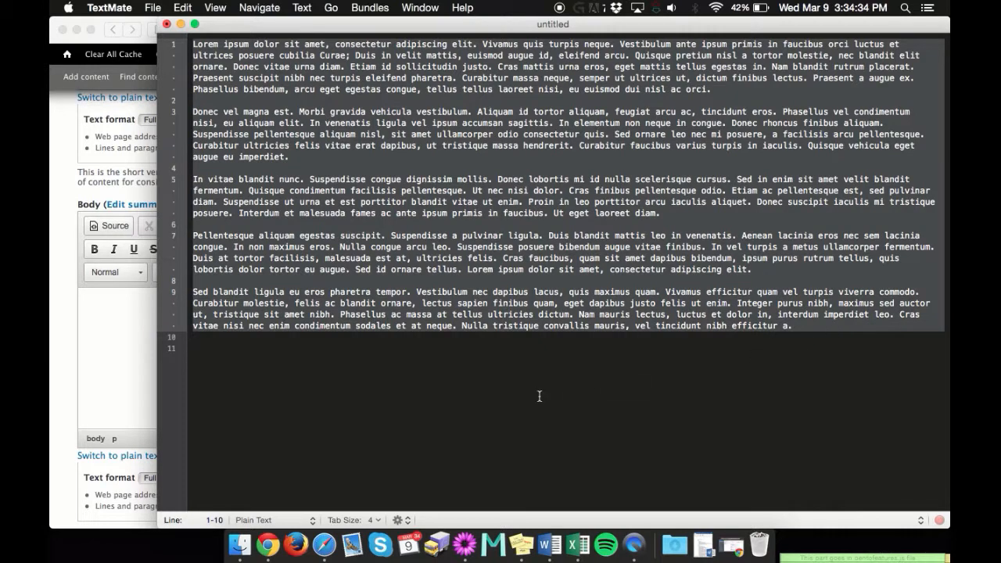
- Return to Safari and paste the five copied paragraphs into the Body field as plain text
click(121, 344)
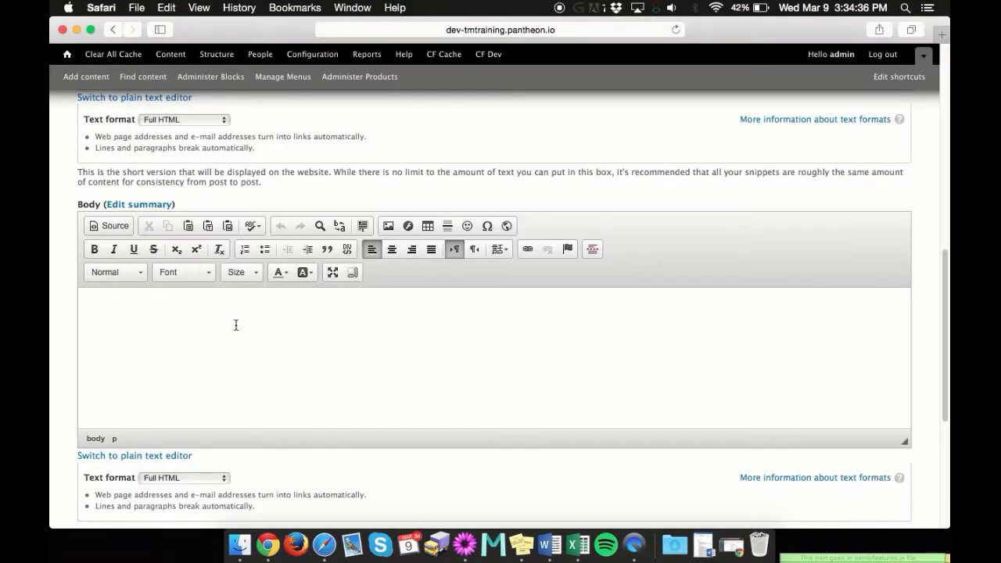
click(208, 225)
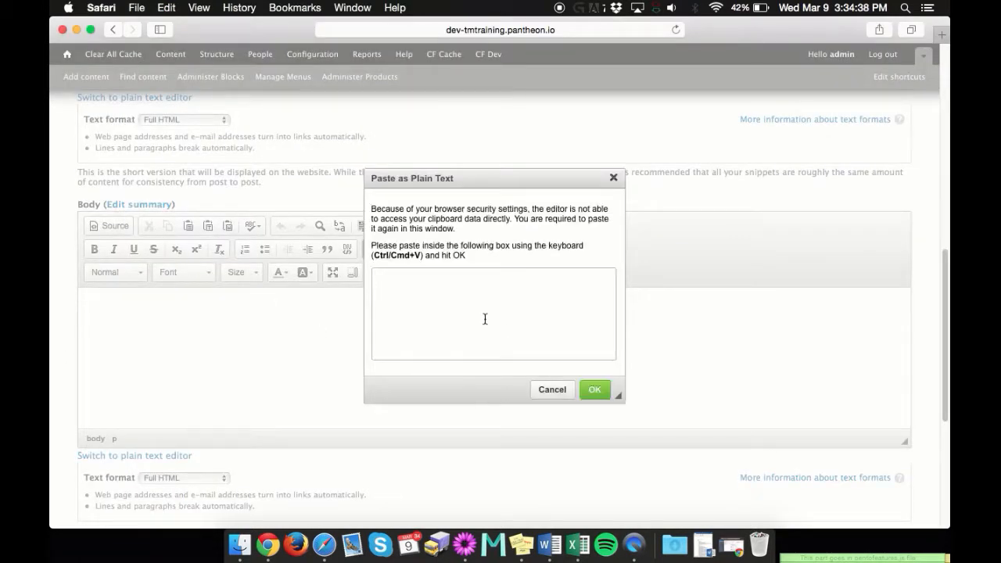
key(super+v)
click(594, 390)
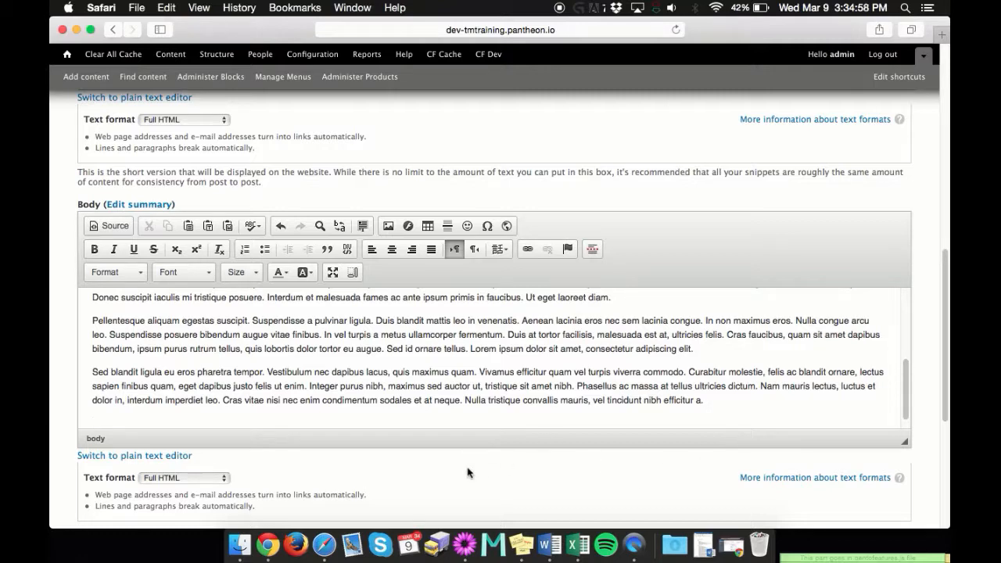
- Review the testimonial's filled-in name, business title, business name, Snippet and Body fields
scroll(463, 462, down, 3)
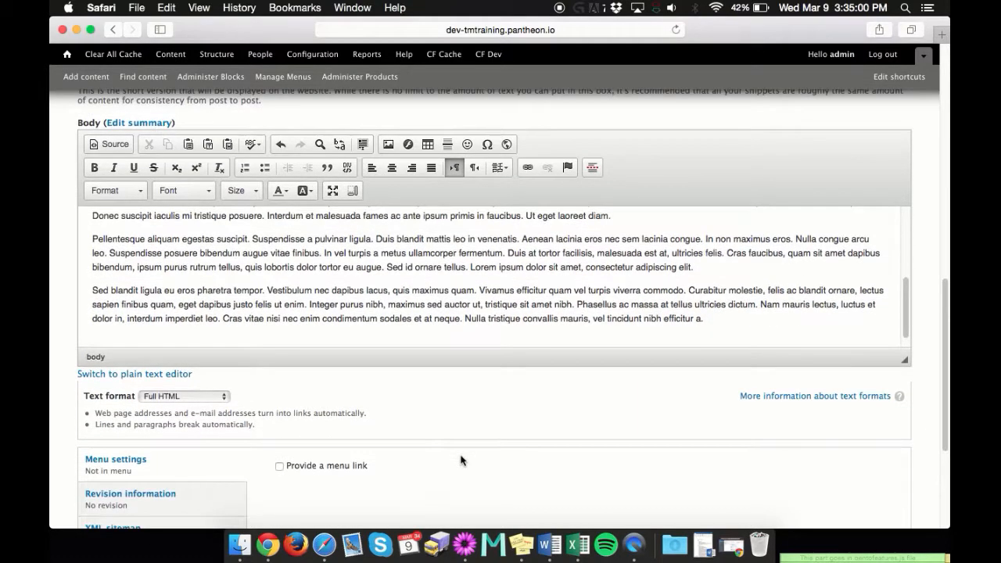
scroll(456, 404, up, 10)
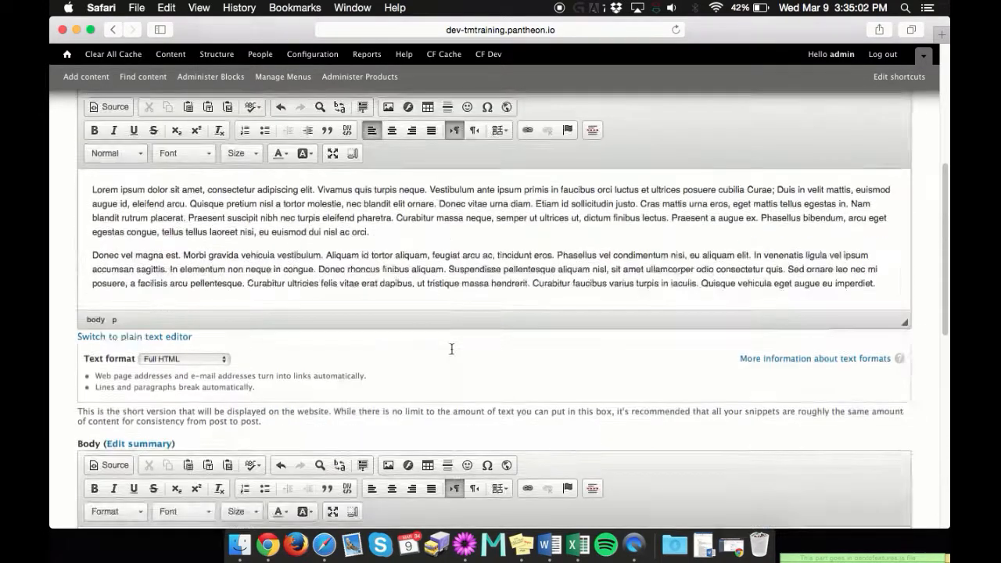
scroll(452, 349, up, 8)
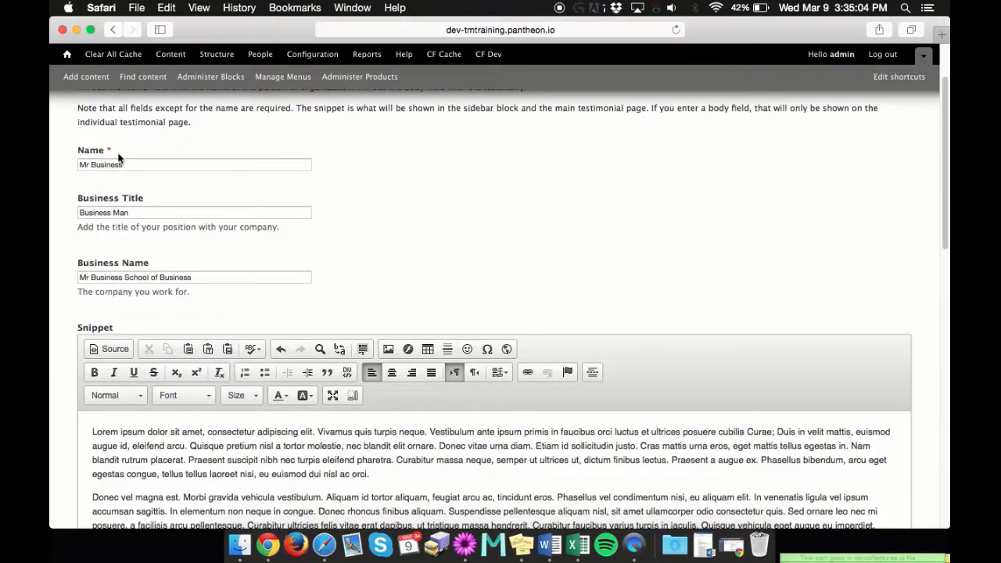
click(159, 164)
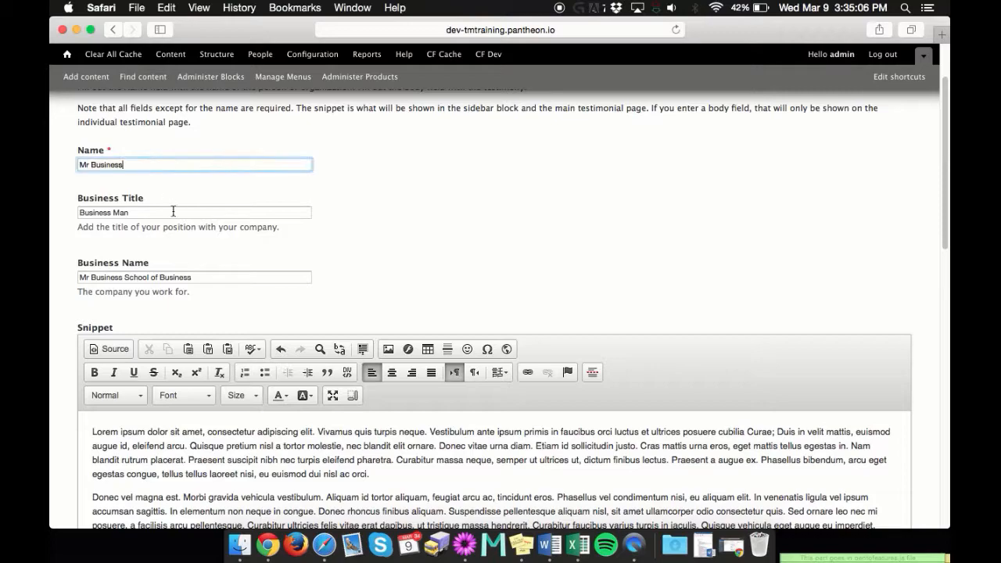
click(173, 212)
click(222, 276)
click(503, 283)
scroll(502, 277, down, 3)
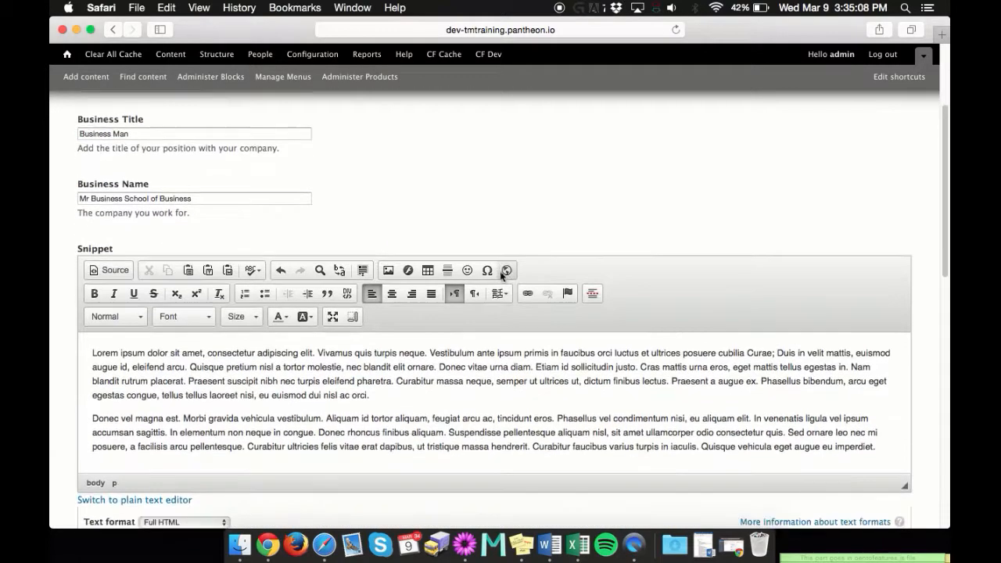
scroll(502, 275, down, 10)
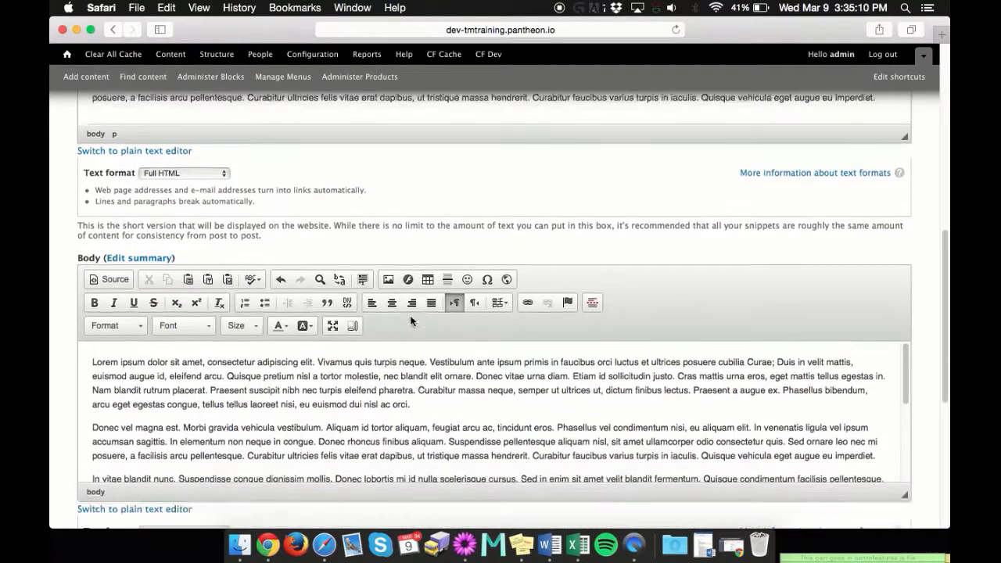
scroll(412, 320, down, 10)
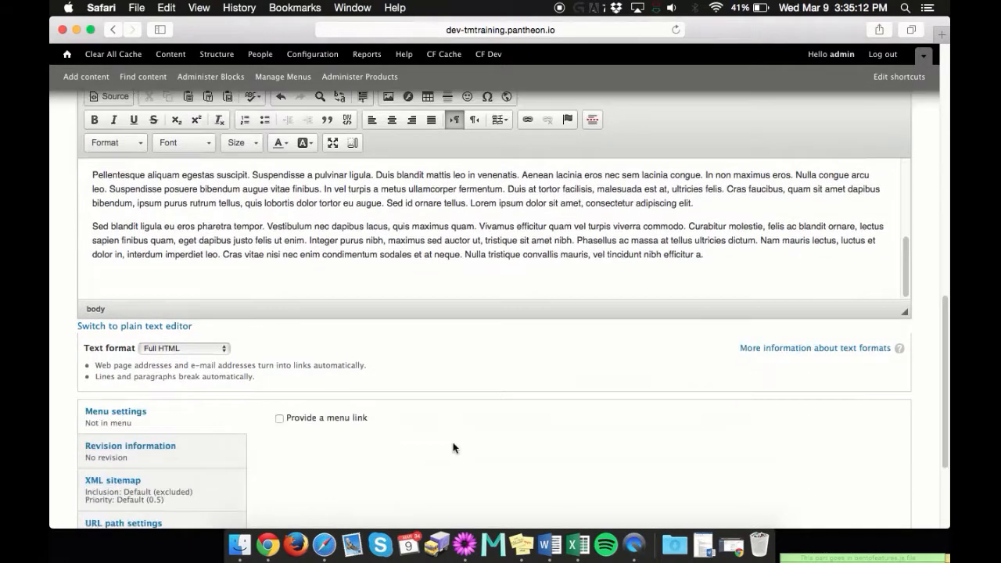
- Enable creating a new revision in the testimonial's revision information
scroll(456, 430, down, 5)
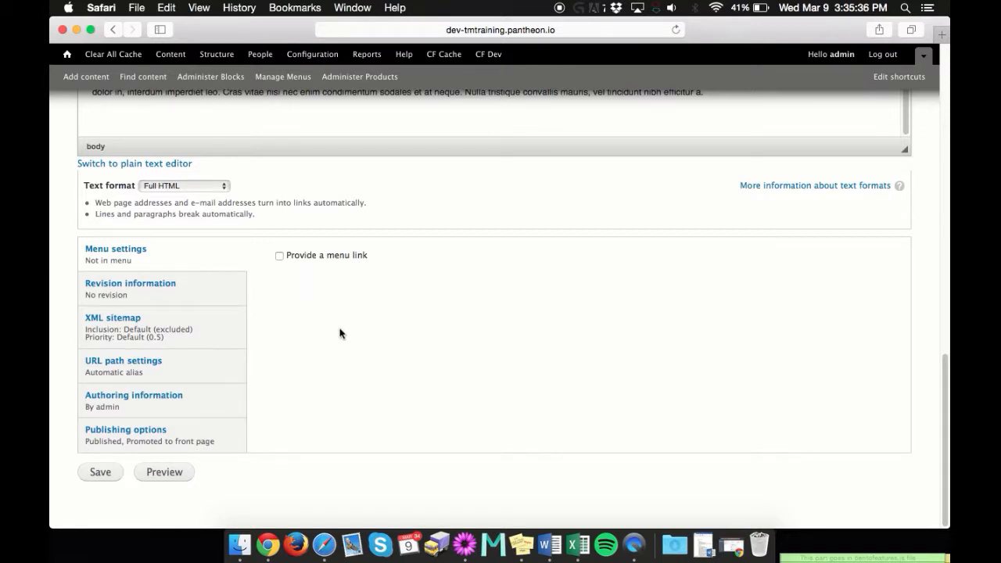
click(173, 293)
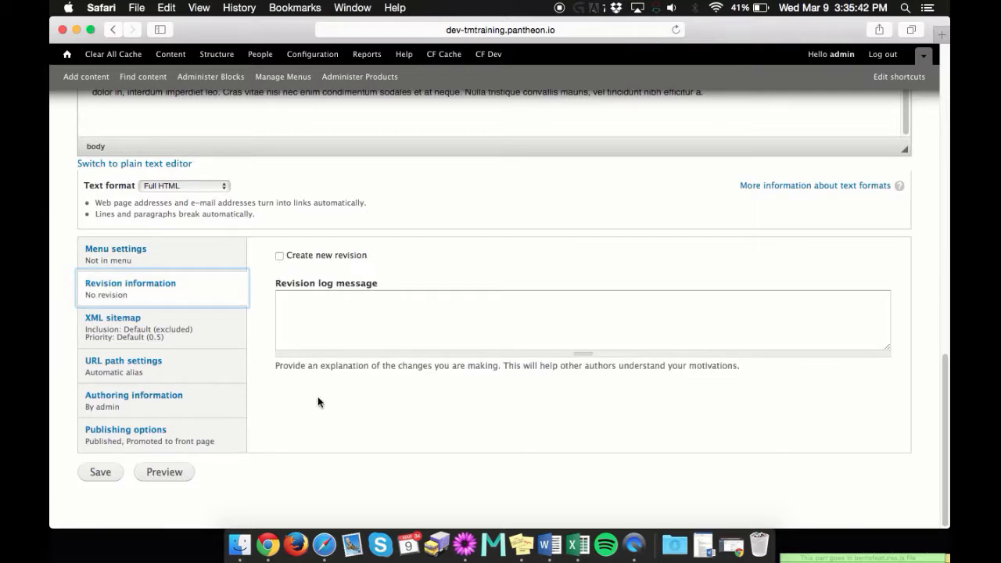
click(280, 257)
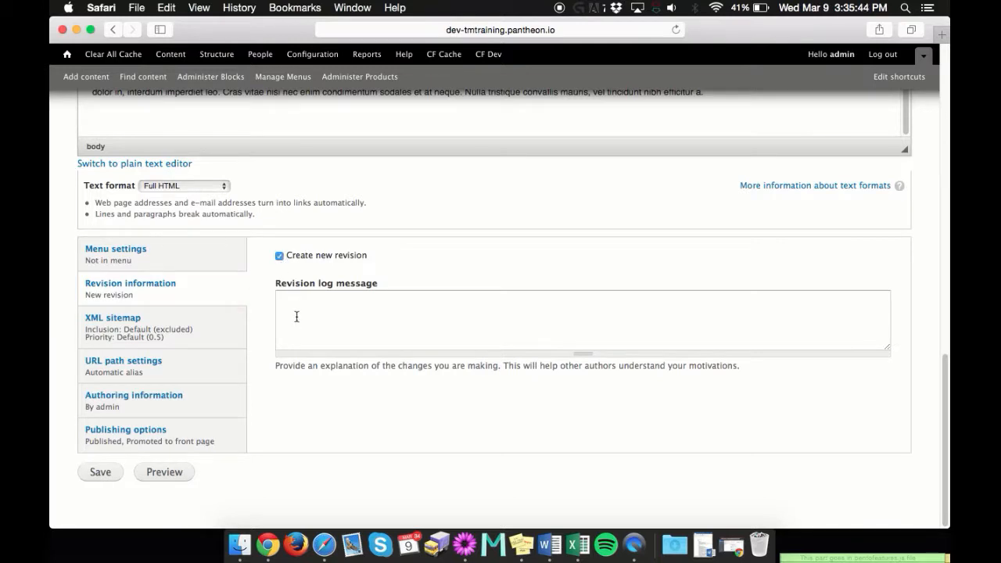
- Enter the trial revision log message "sdfasdfasf", clear it again and turn off creating a new revision
click(300, 317)
text(sdfasdfasf)
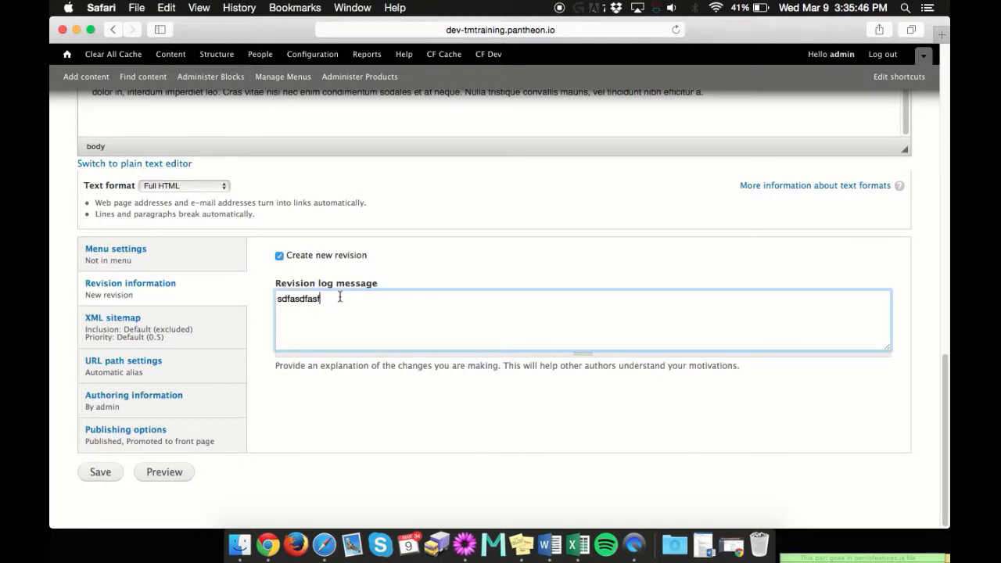
drag(340, 297, 249, 290)
key(BackSpace)
click(319, 435)
- Examine the testimonial's XML sitemap inclusion and URL path settings, comparing the automatic alias option with the Name field
click(206, 337)
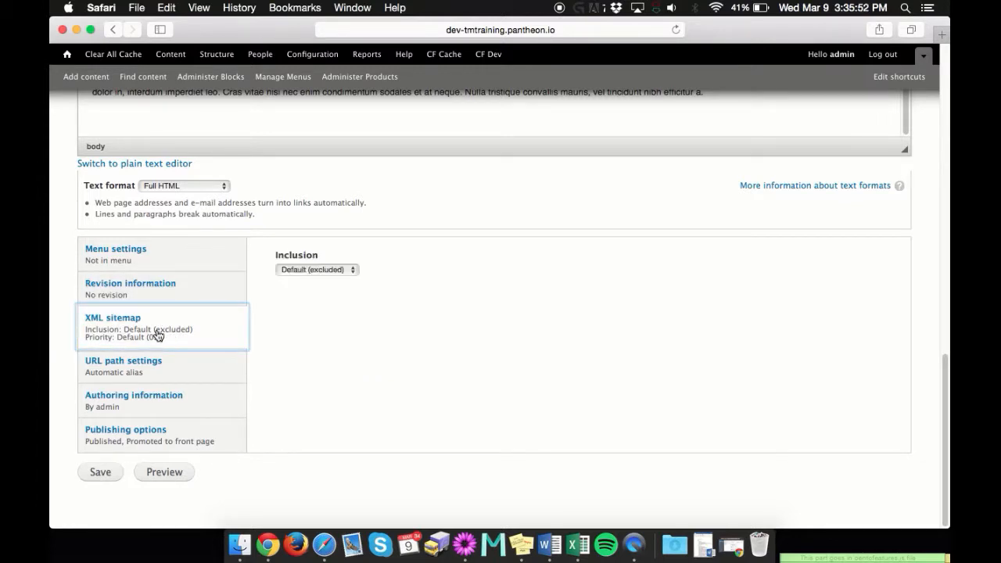
click(243, 373)
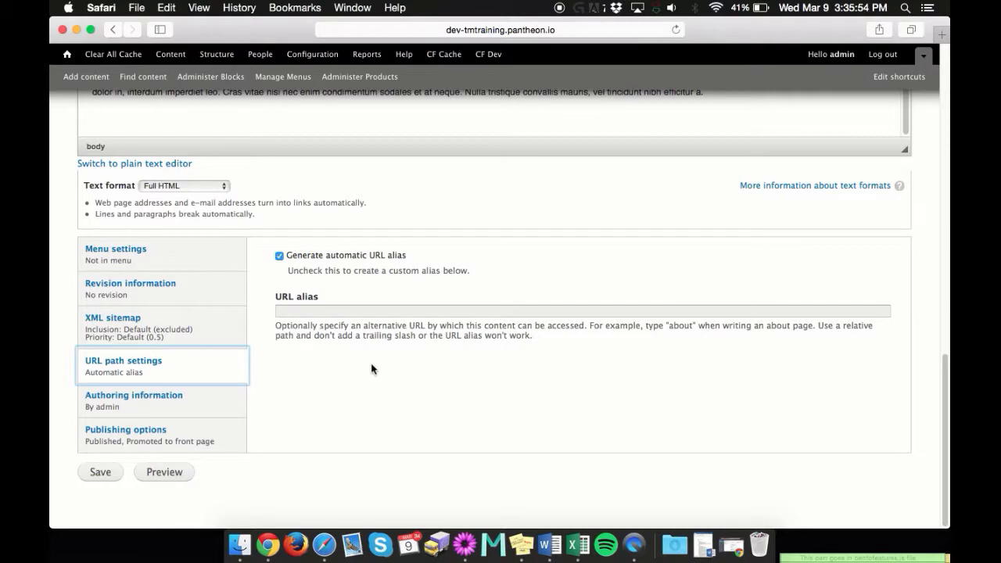
click(327, 383)
scroll(327, 372, up, 3)
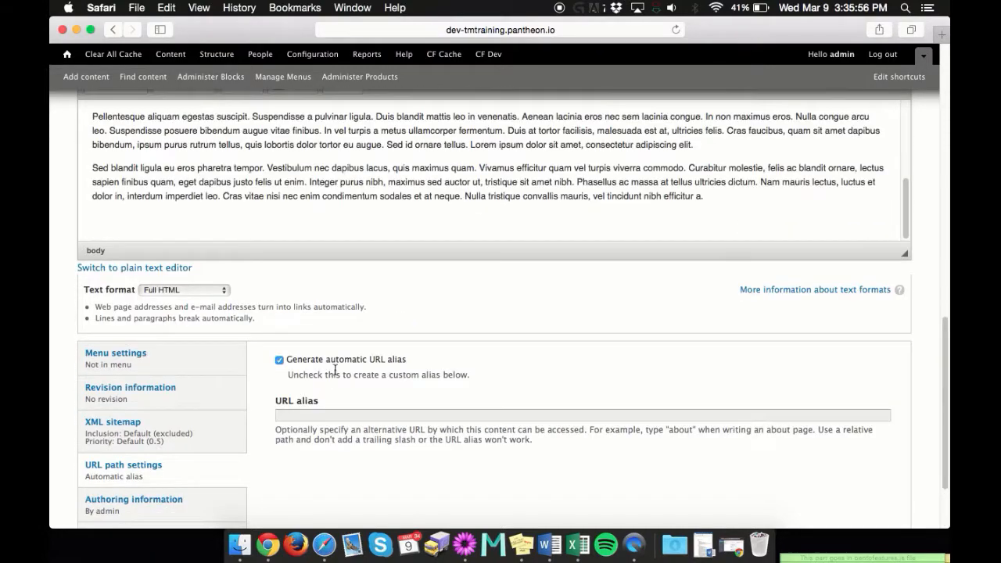
scroll(335, 370, up, 15)
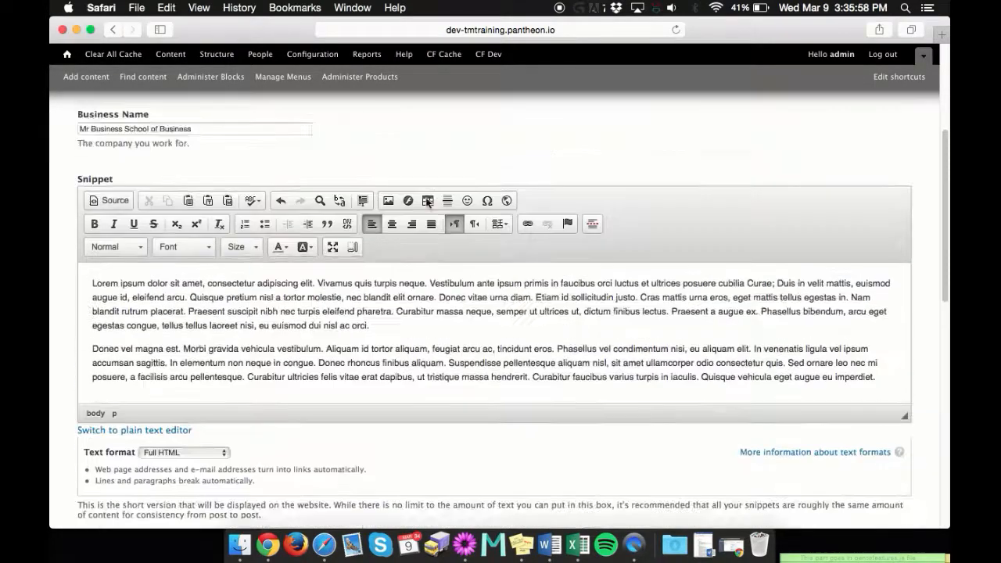
scroll(427, 202, up, 7)
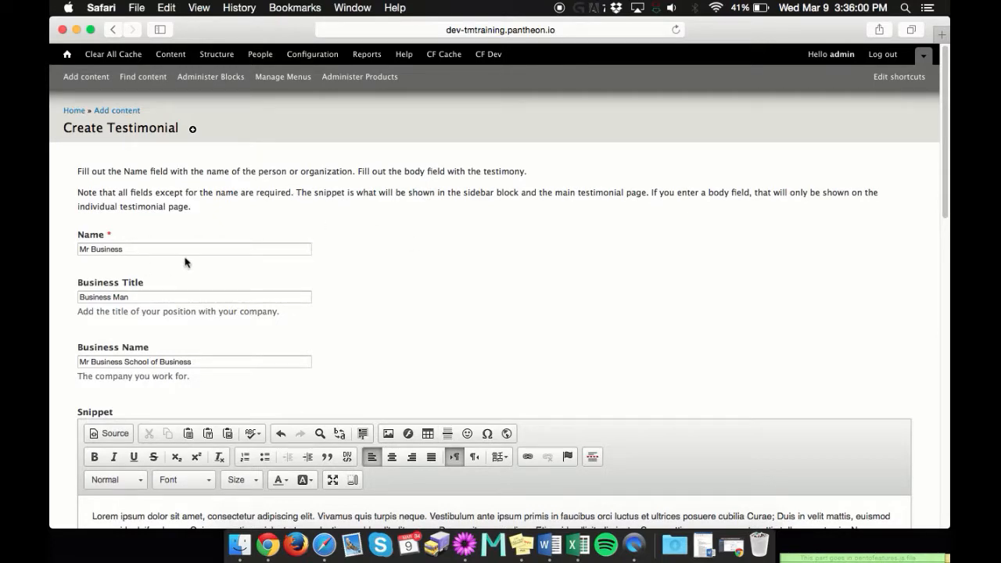
click(156, 248)
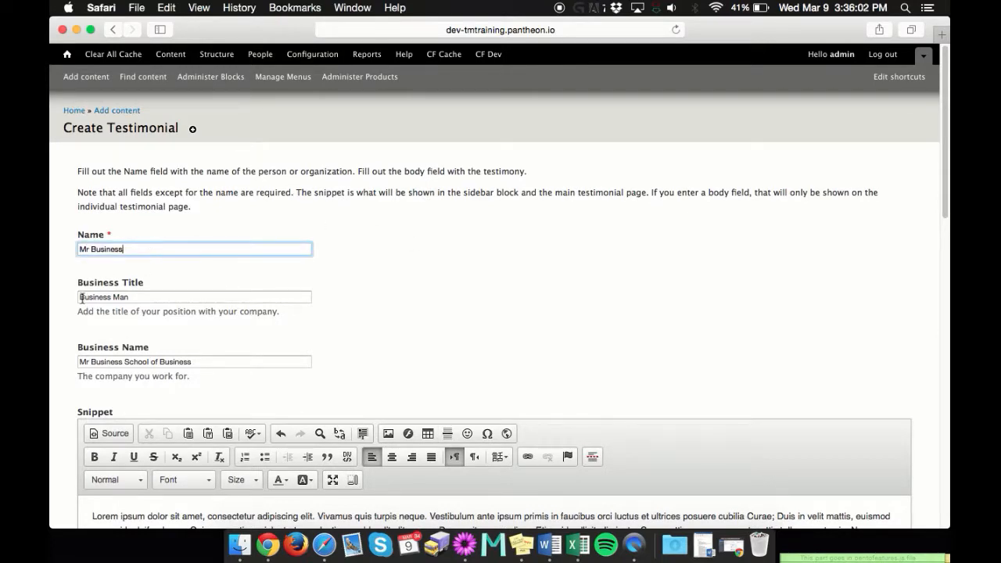
key(Tab)
scroll(469, 280, down, 15)
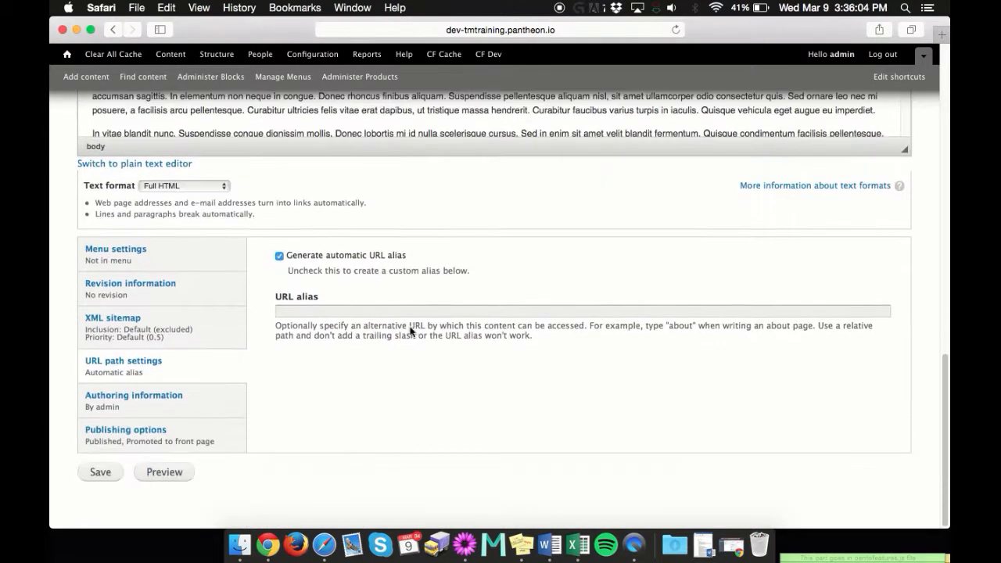
- Try the custom URL alias "mrbuss" instead of an automatic one, clear it and re-enable automatic alias generation
click(279, 257)
click(320, 310)
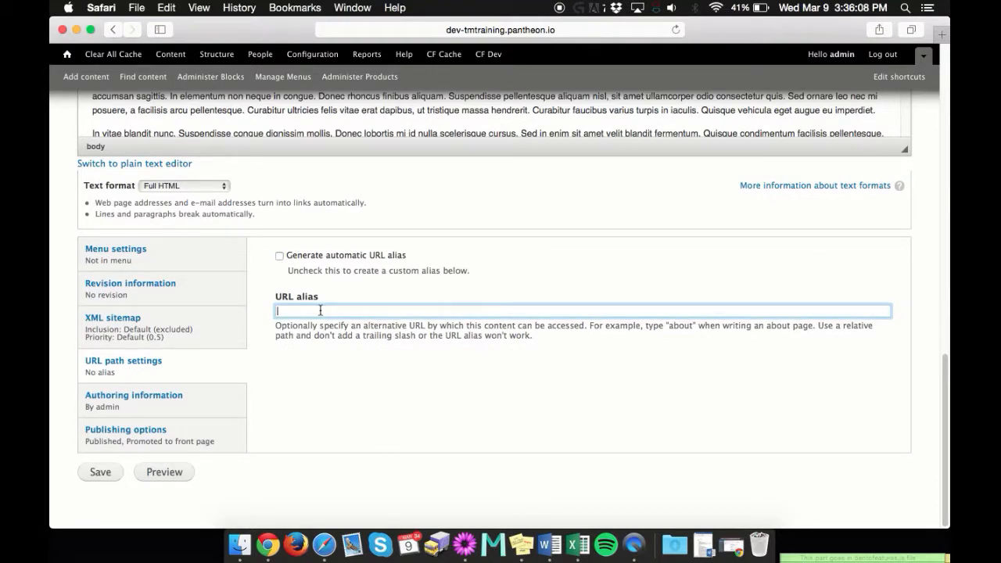
text(mrbuss)
double_click(323, 312)
key(BackSpace)
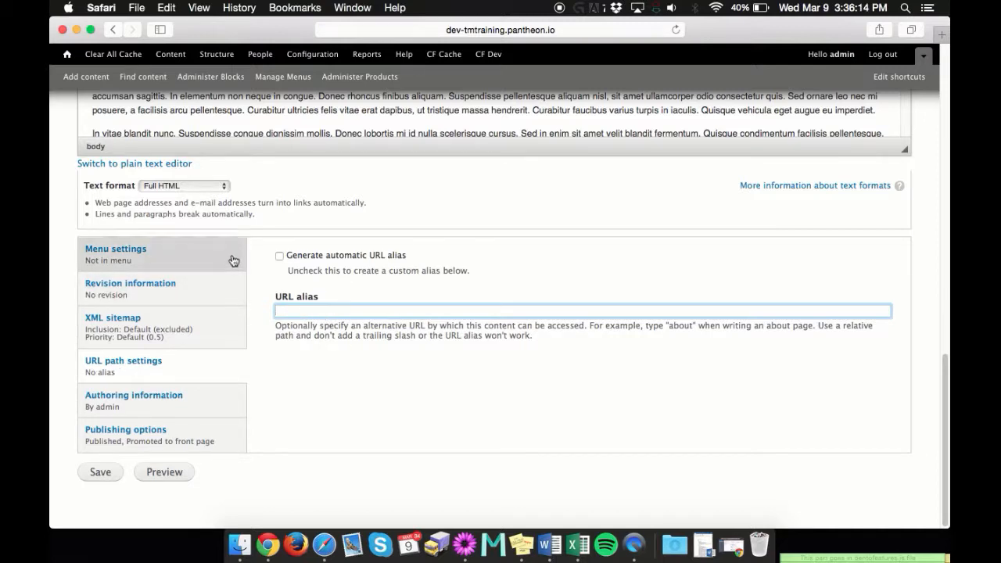
click(279, 256)
- Examine the authoring information, including the Authored by field and the date format for Authored on
click(187, 399)
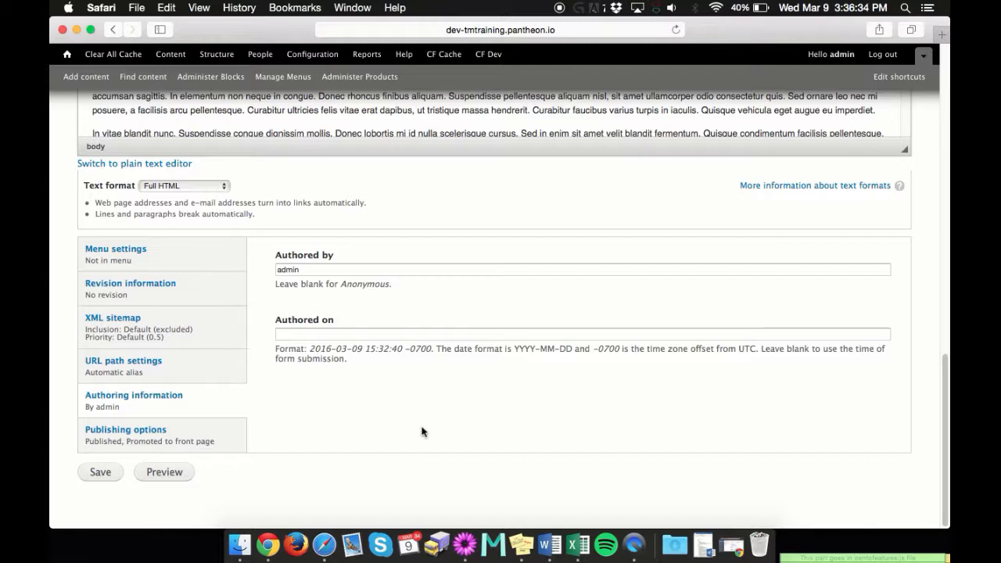
double_click(319, 269)
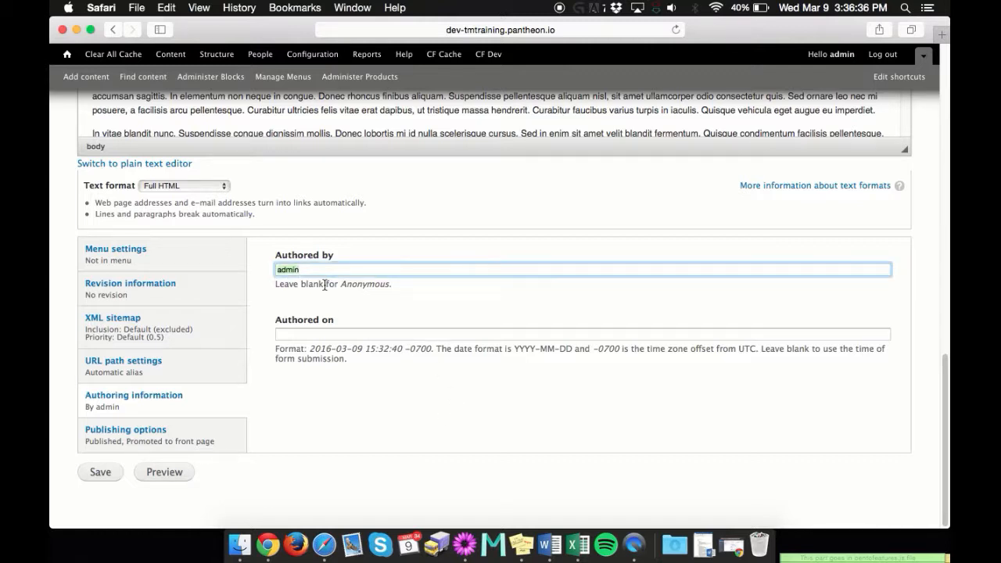
click(441, 409)
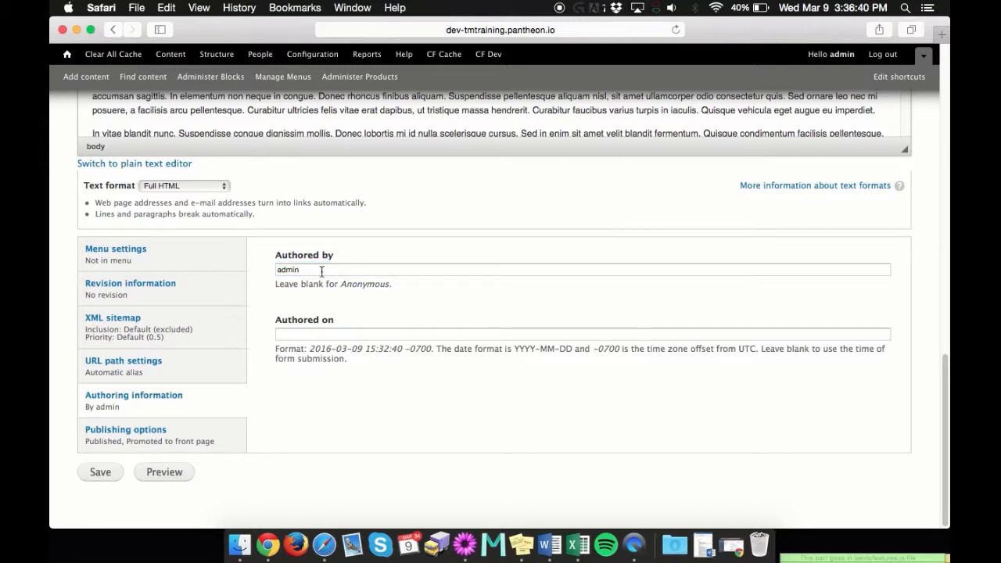
click(312, 334)
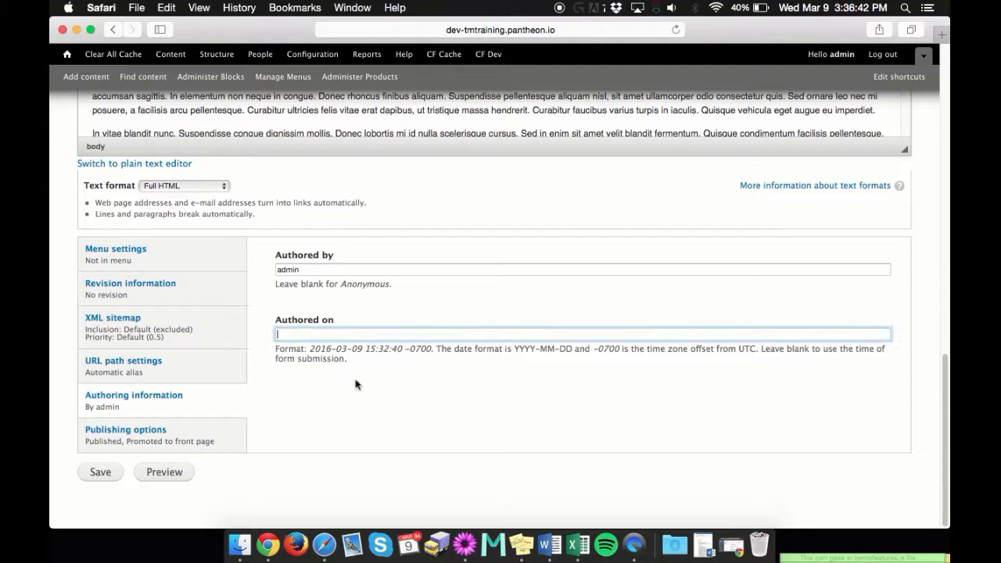
drag(309, 349, 349, 358)
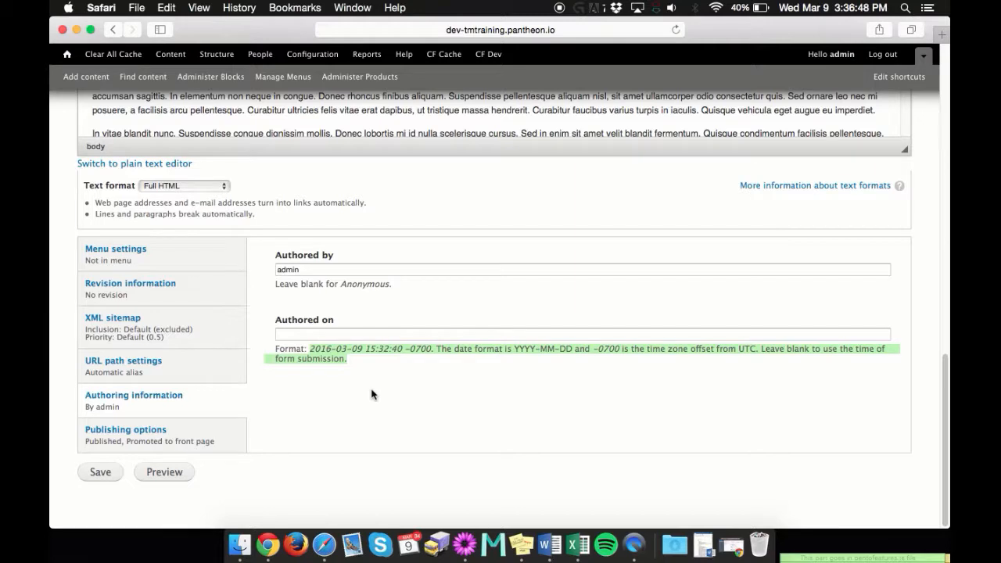
click(373, 395)
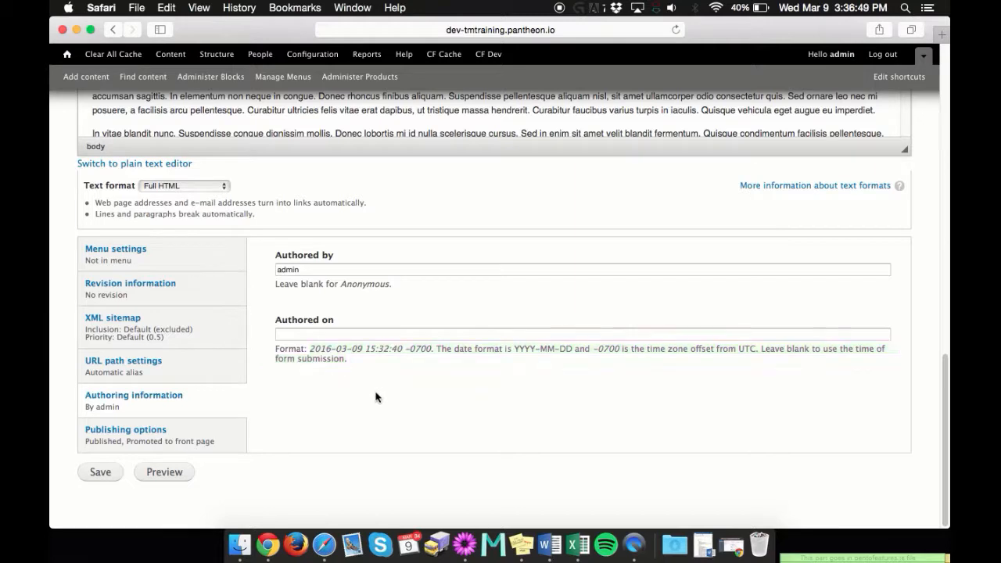
- Check the testimonial's publishing options and save the new testimonial
click(178, 435)
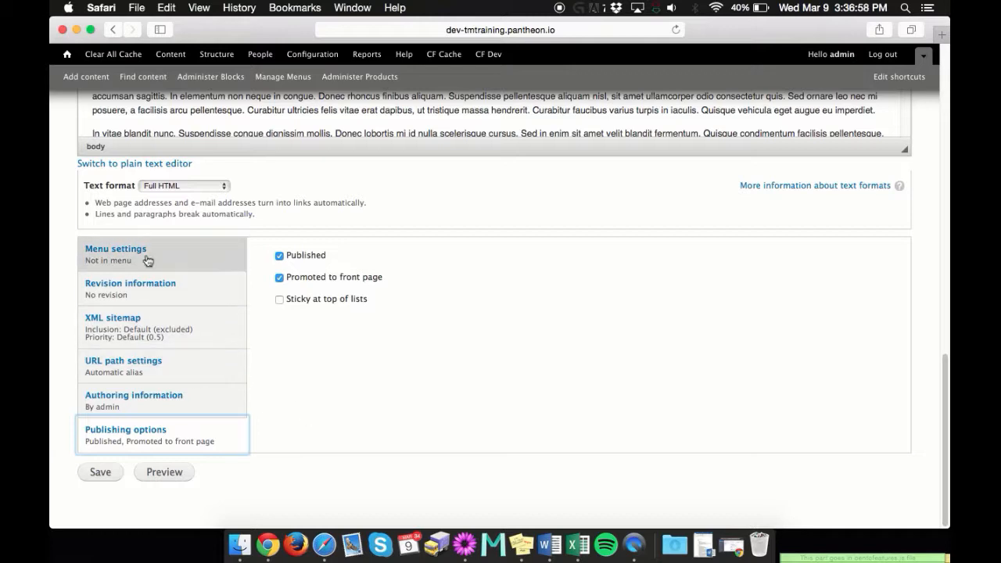
scroll(484, 384, up, 5)
scroll(387, 272, down, 5)
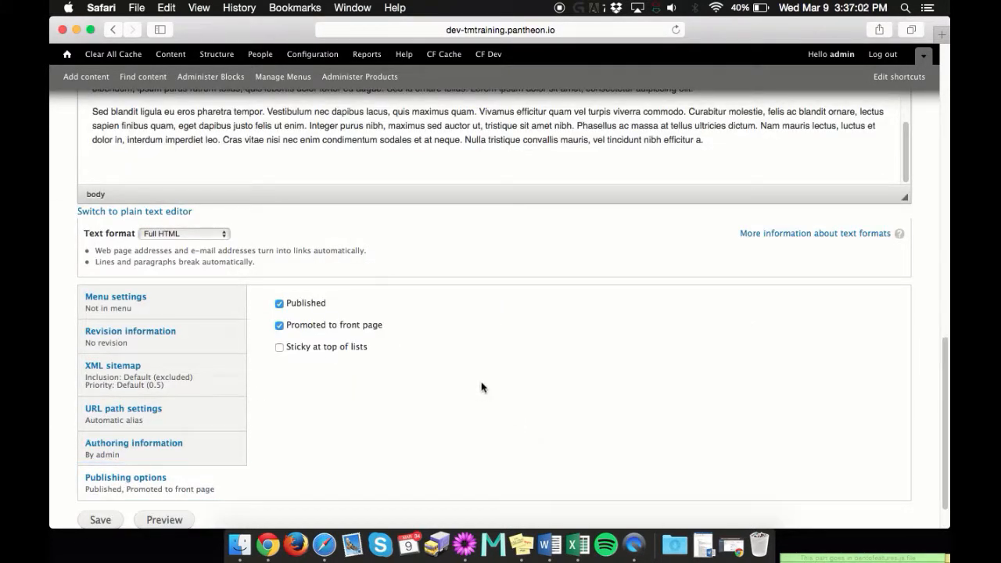
scroll(483, 385, down, 2)
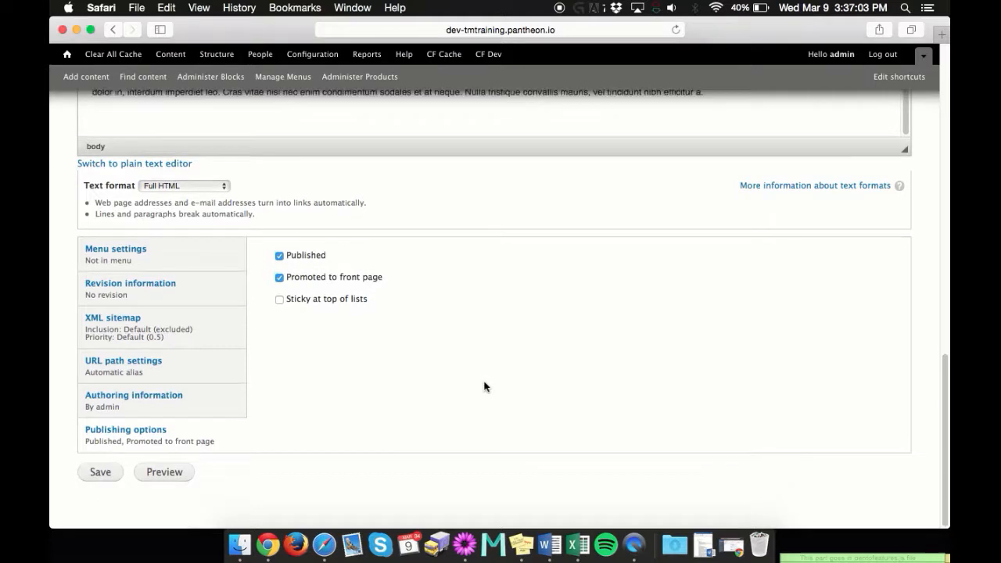
click(113, 474)
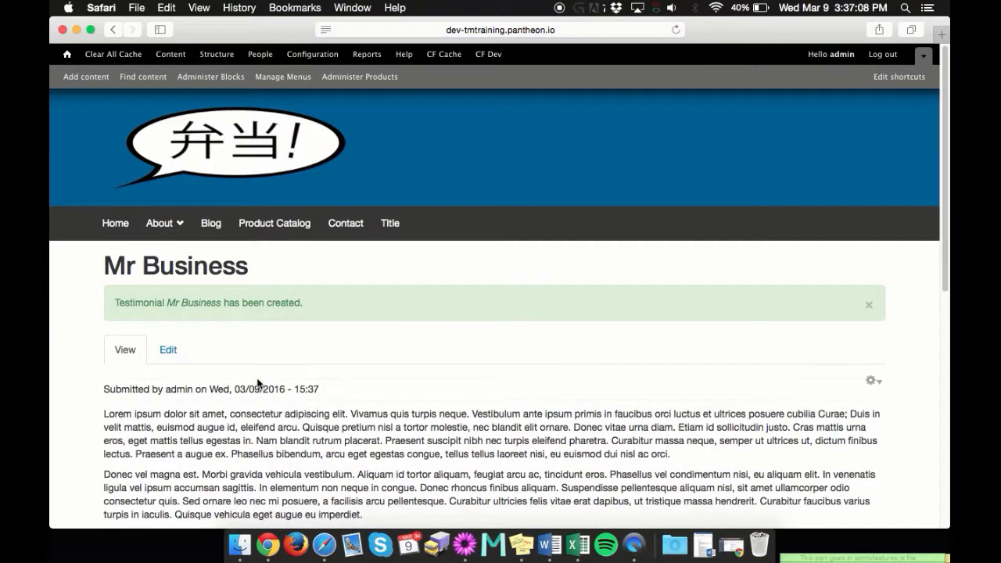
- Review the saved testimonial page's body, business title, business name and snippet
scroll(259, 379, down, 3)
scroll(298, 264, down, 5)
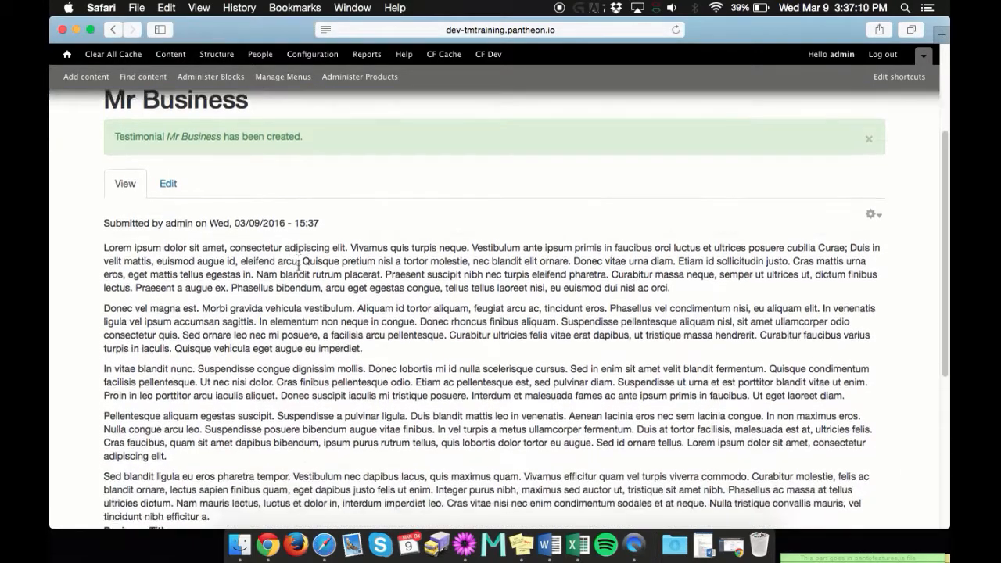
scroll(345, 288, down, 2)
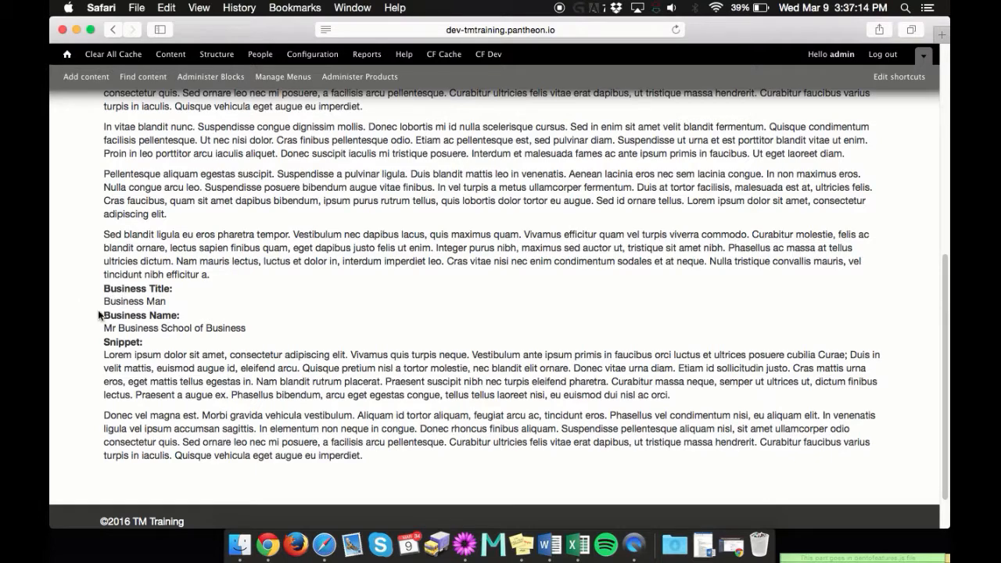
scroll(162, 393, up, 6)
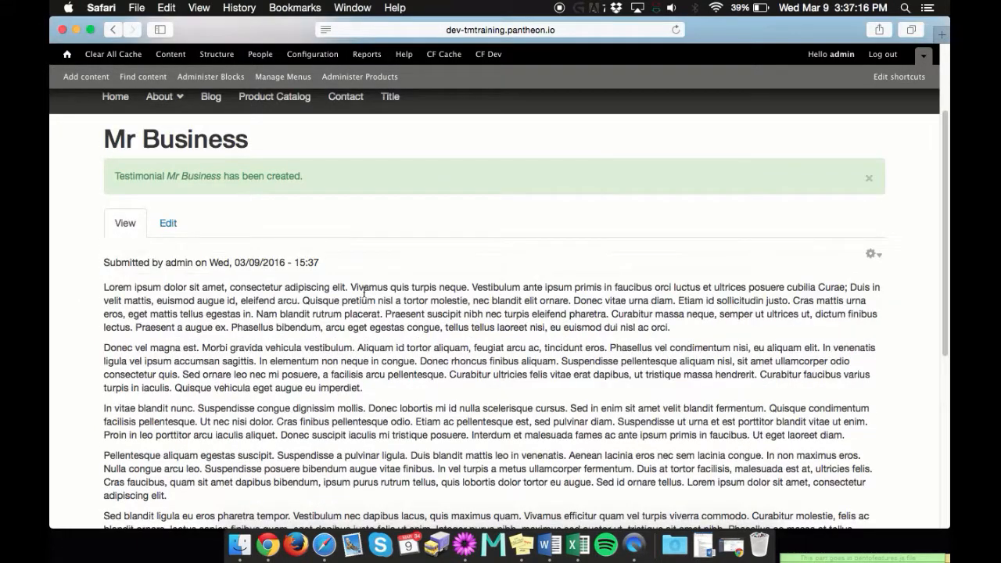
scroll(338, 328, up, 2)
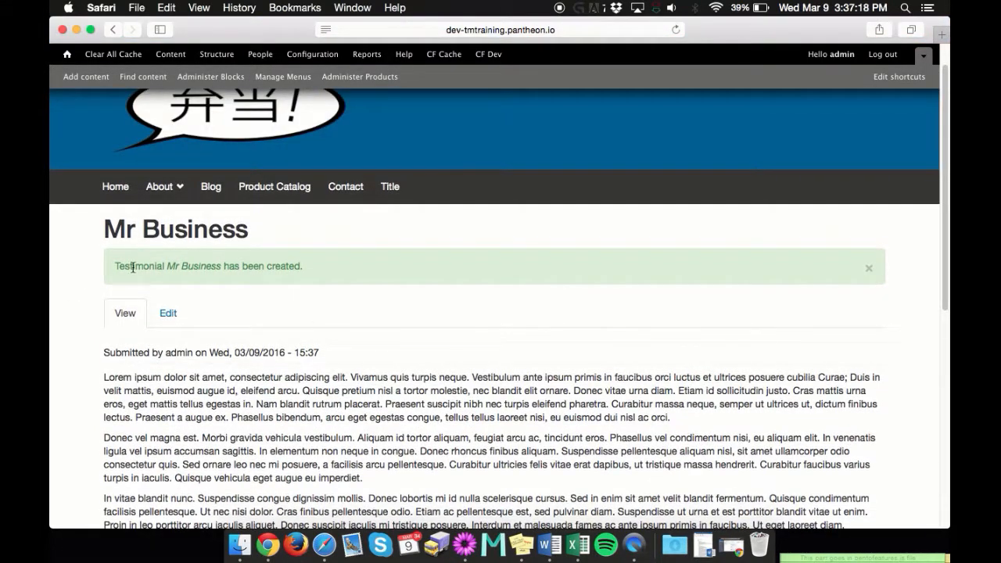
- Open the site's Testimonials page and examine the new entry's snippet, name and business details
mouse_move(169, 194)
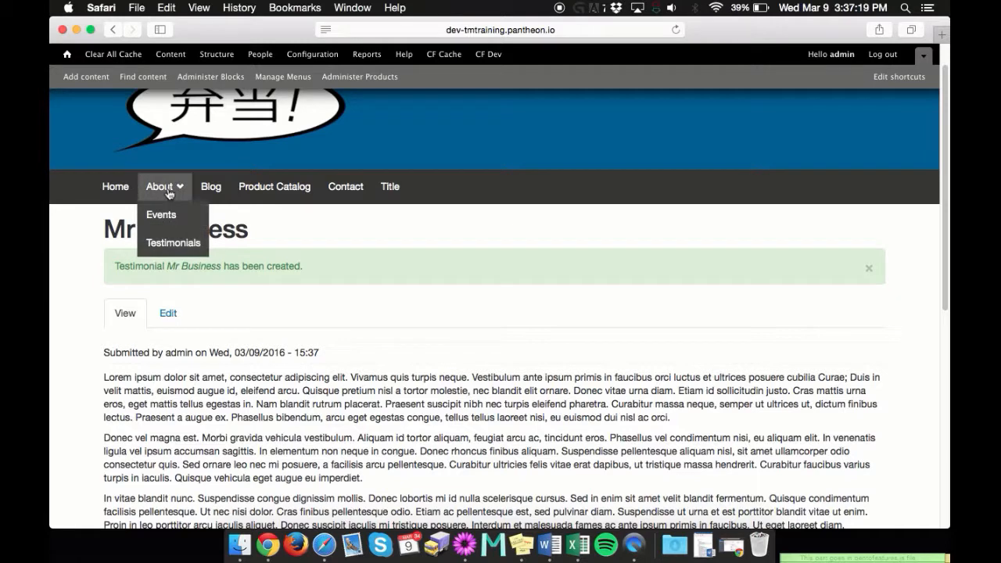
click(162, 242)
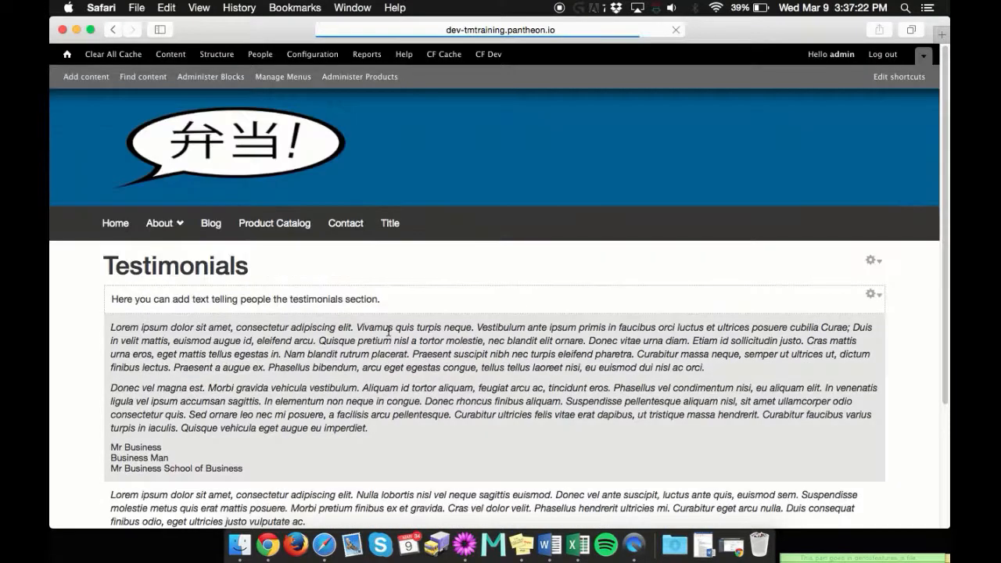
scroll(407, 266, down, 2)
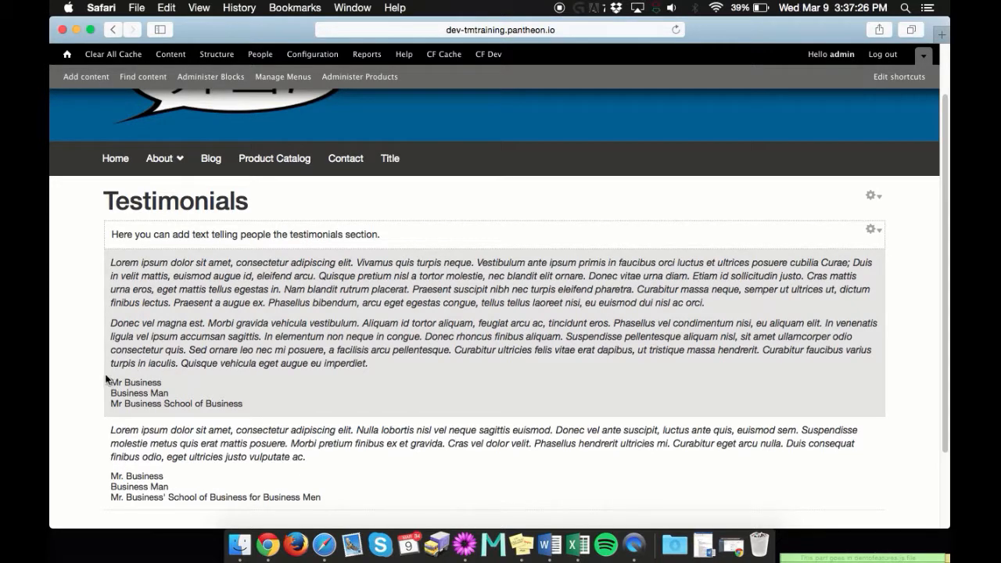
drag(110, 382, 290, 398)
click(419, 302)
- Return to the new testimonial's page, open it for editing and save it without altering its fields
click(113, 32)
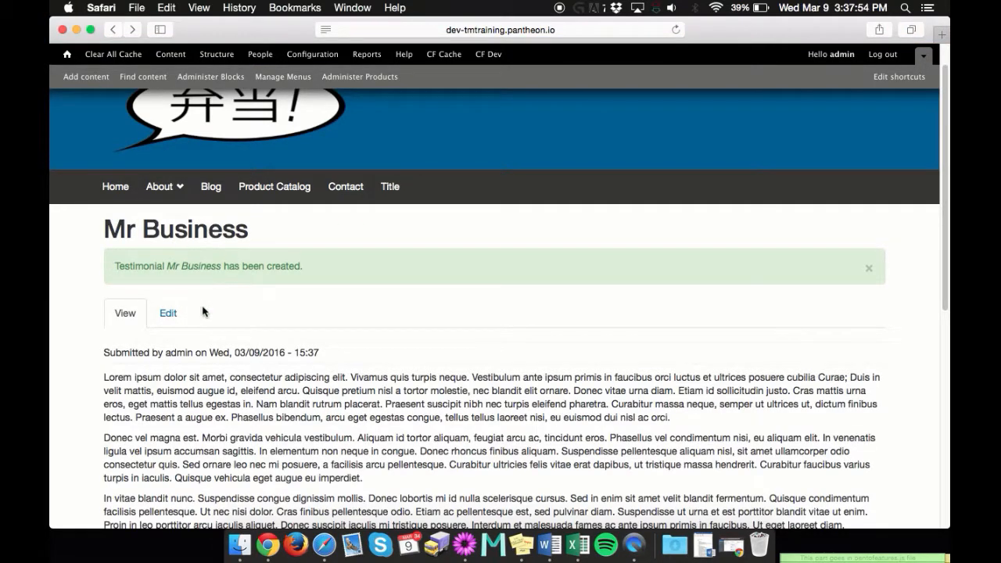
click(168, 316)
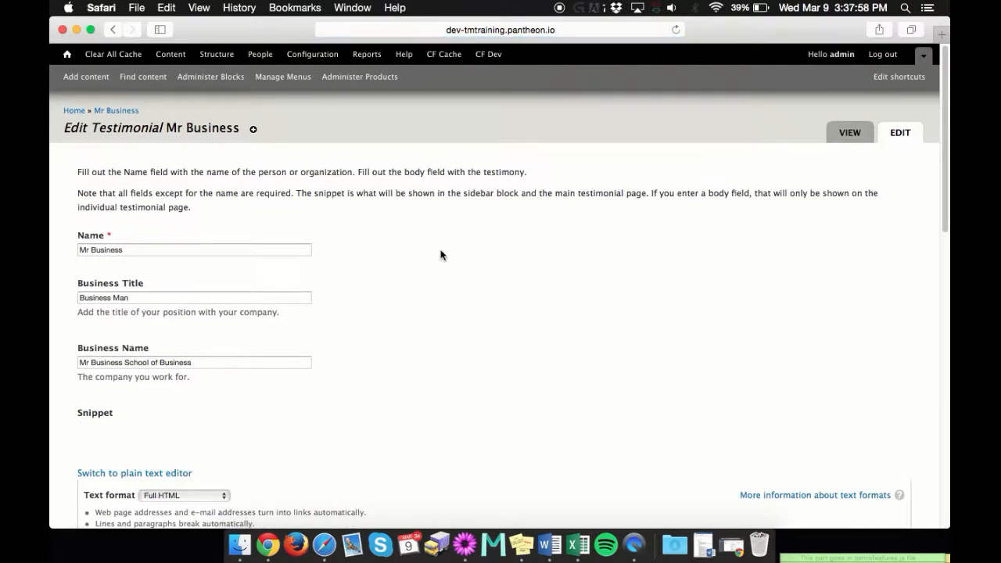
scroll(441, 255, down, 5)
scroll(235, 282, down, 10)
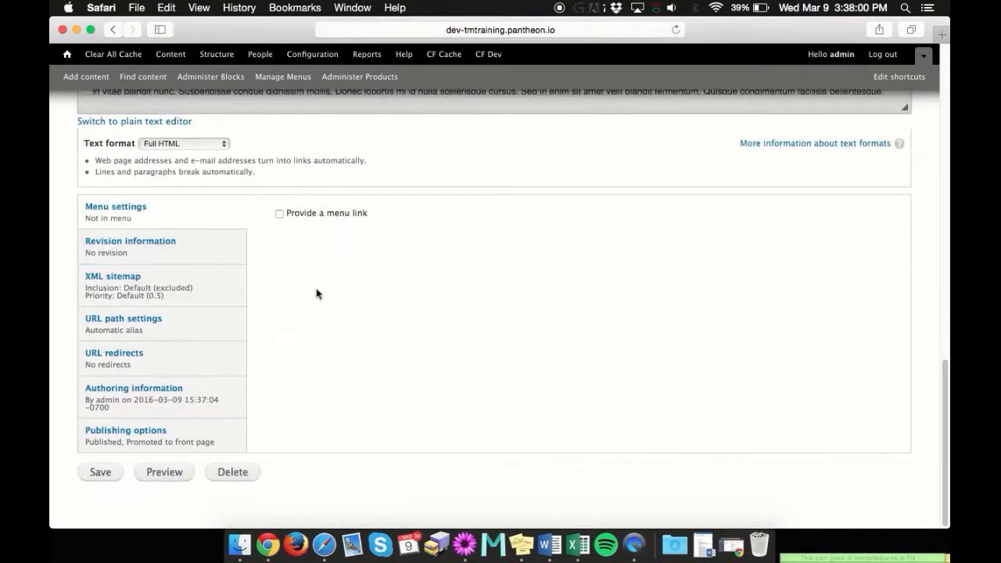
scroll(99, 260, down, 5)
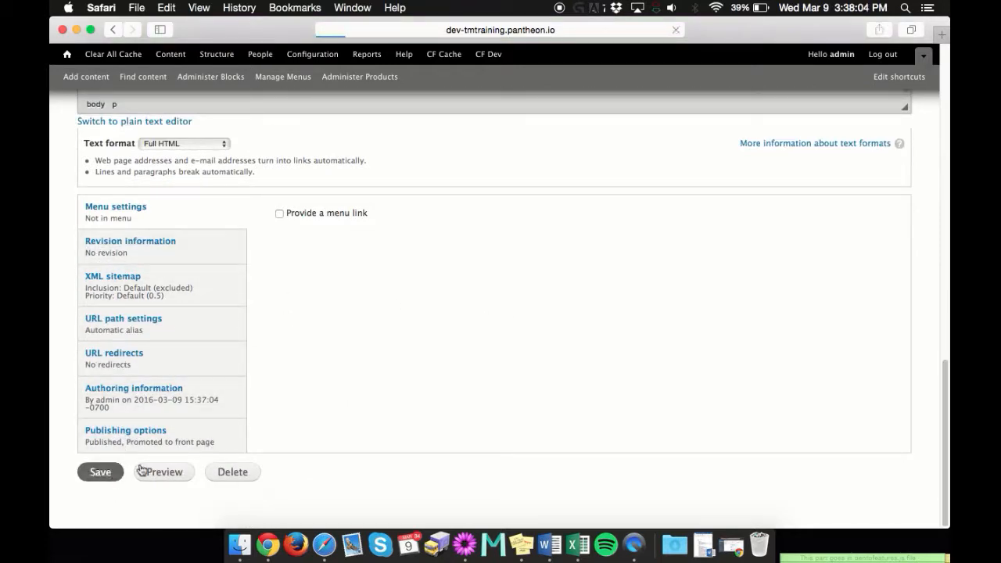
click(102, 472)
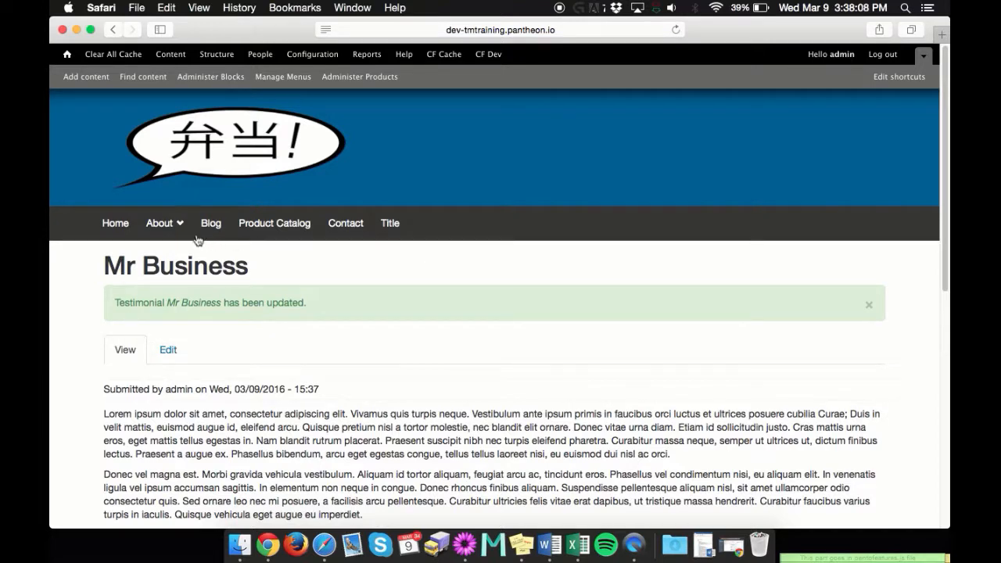
- Go back to the Testimonials listing from the updated testimonial
click(161, 223)
click(171, 277)
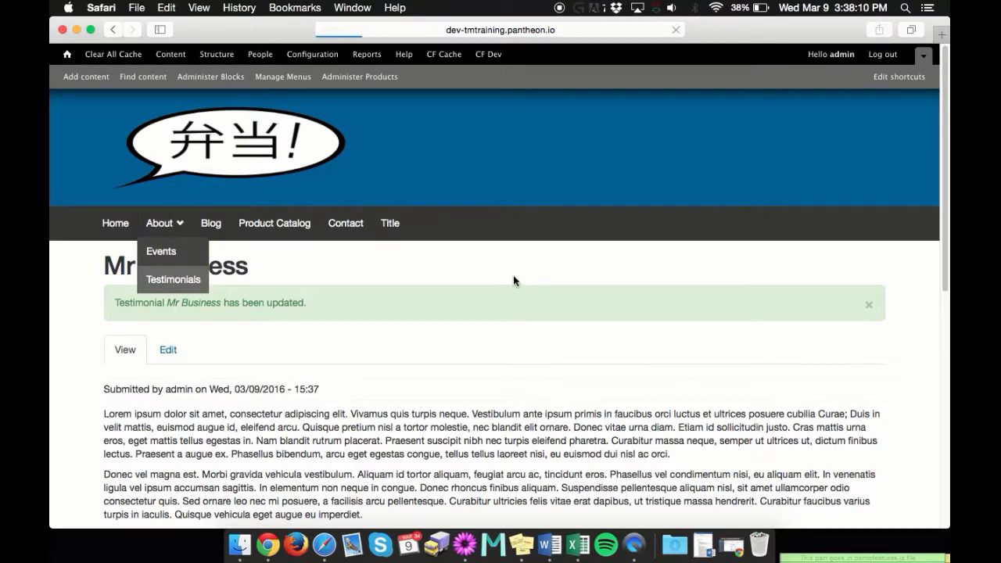